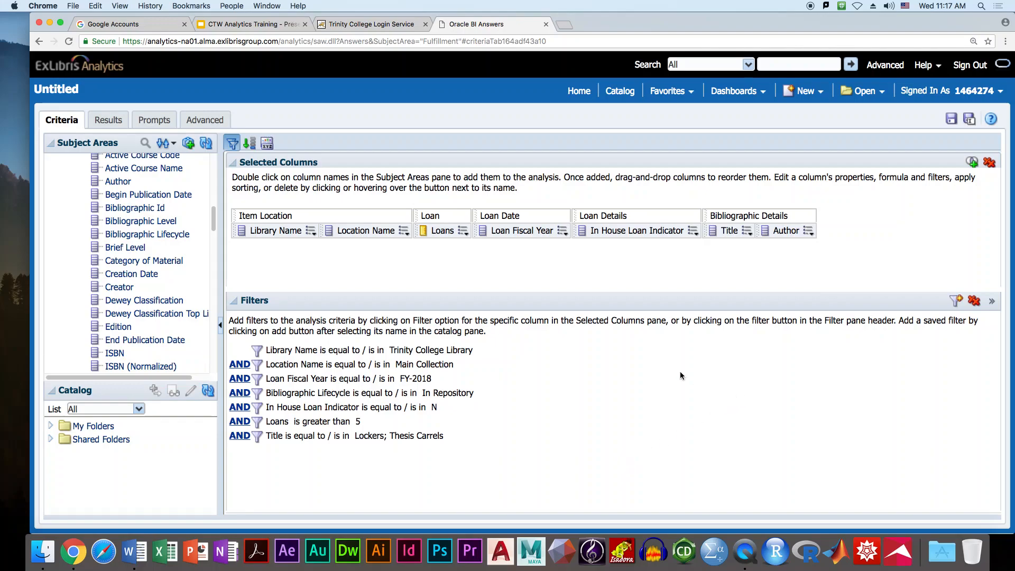
- Delete the In House Loan Indicator, Loans greater than 5 and Title filters
left_click(747, 231)
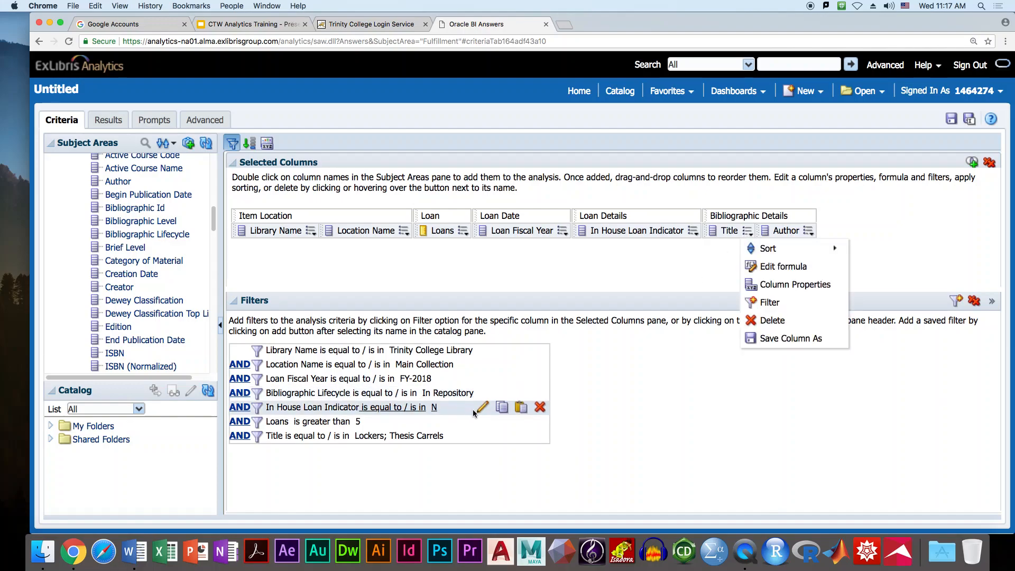
left_click(539, 407)
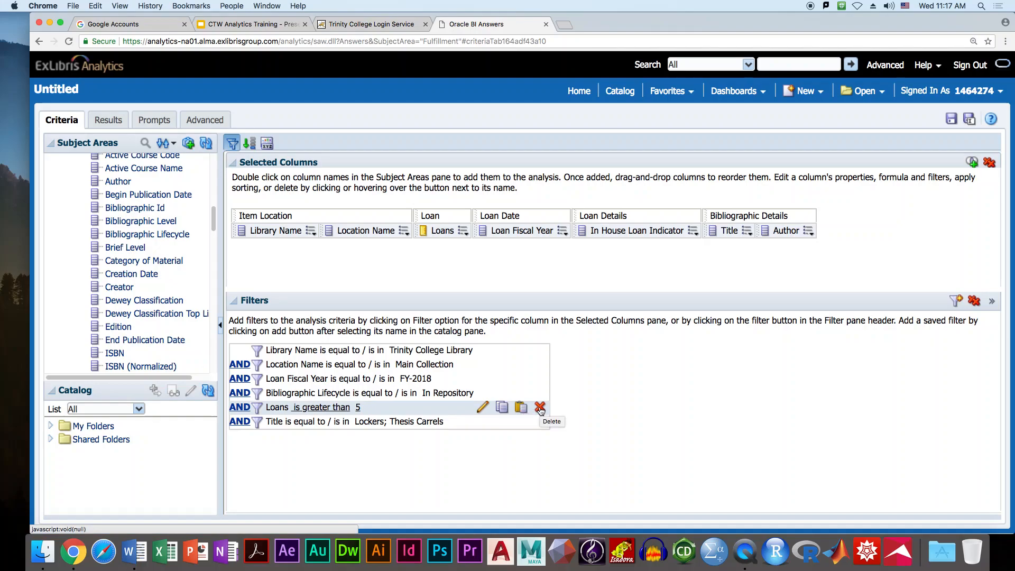
left_click(540, 407)
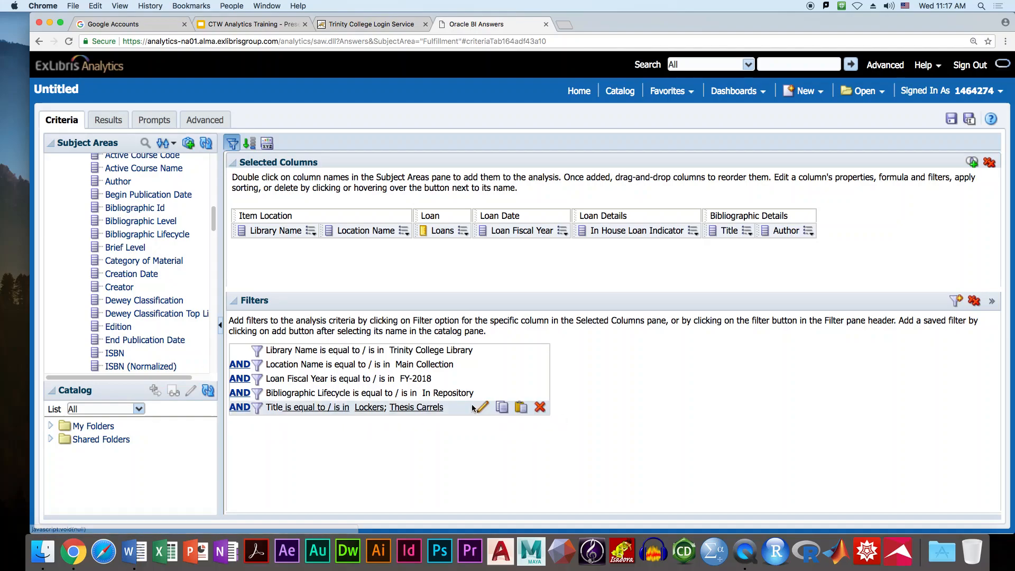
left_click(540, 407)
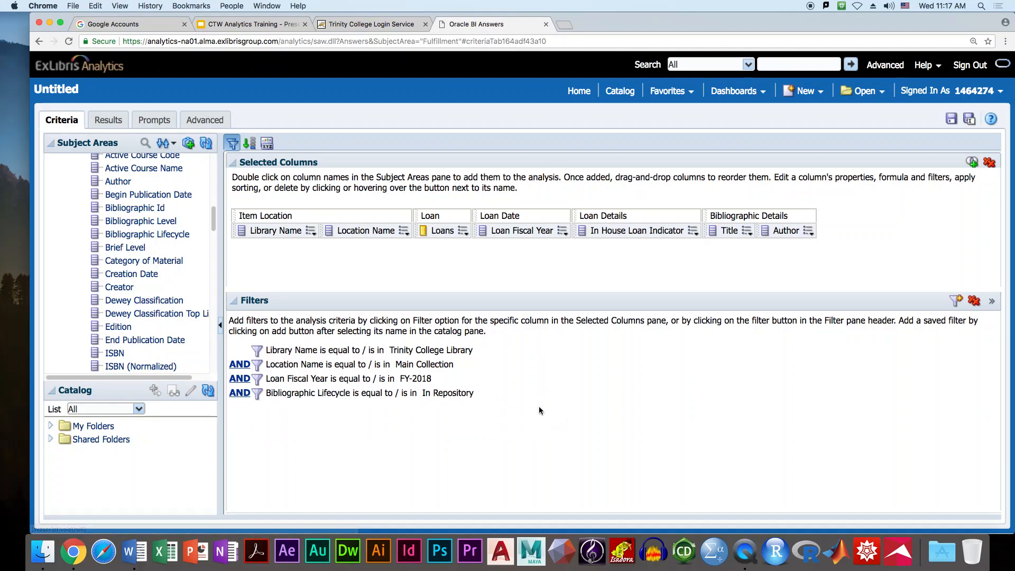
left_click(809, 233)
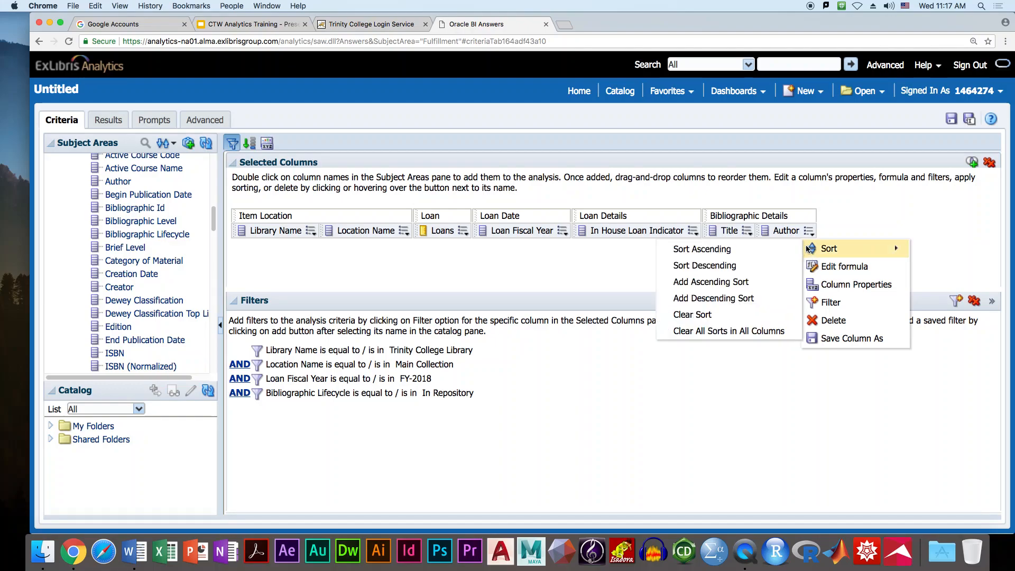
- Delete the Author column, then the Title column, from the selected columns
left_click(834, 321)
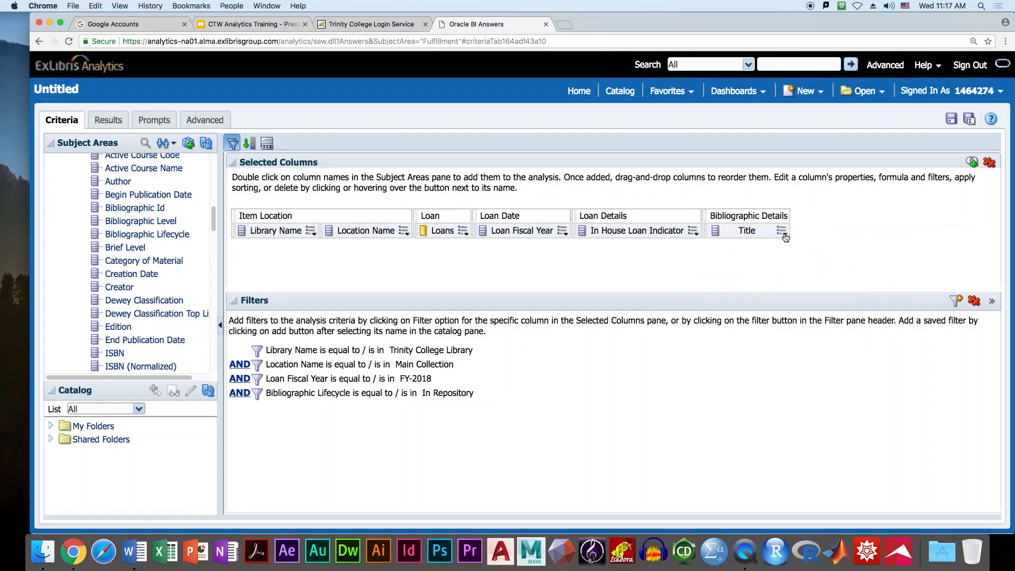
left_click(782, 231)
left_click(804, 321)
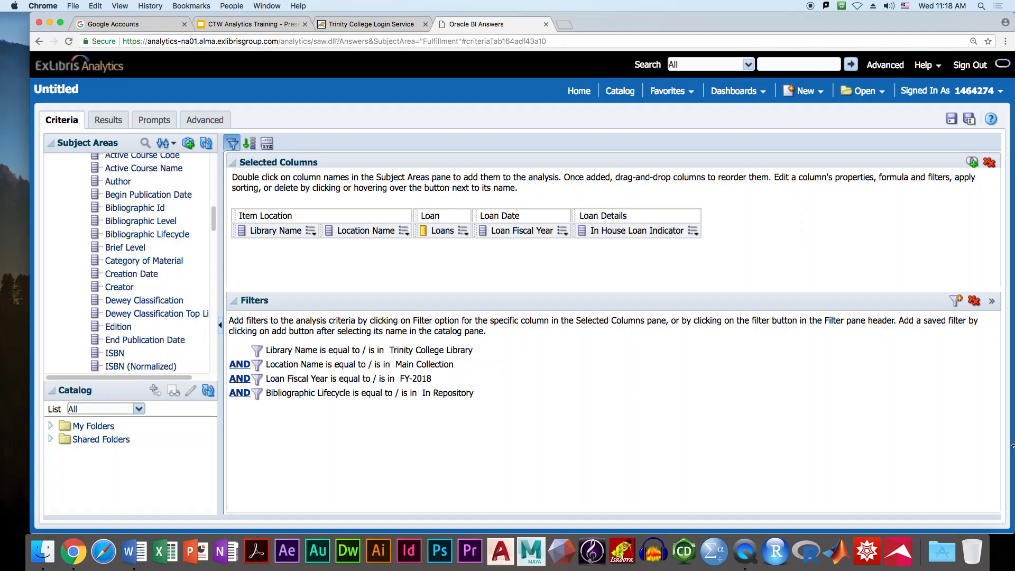
- Add Patron Group from Patron Detail after In House Loan Indicator and view the results
scroll(137, 264, "up", 10)
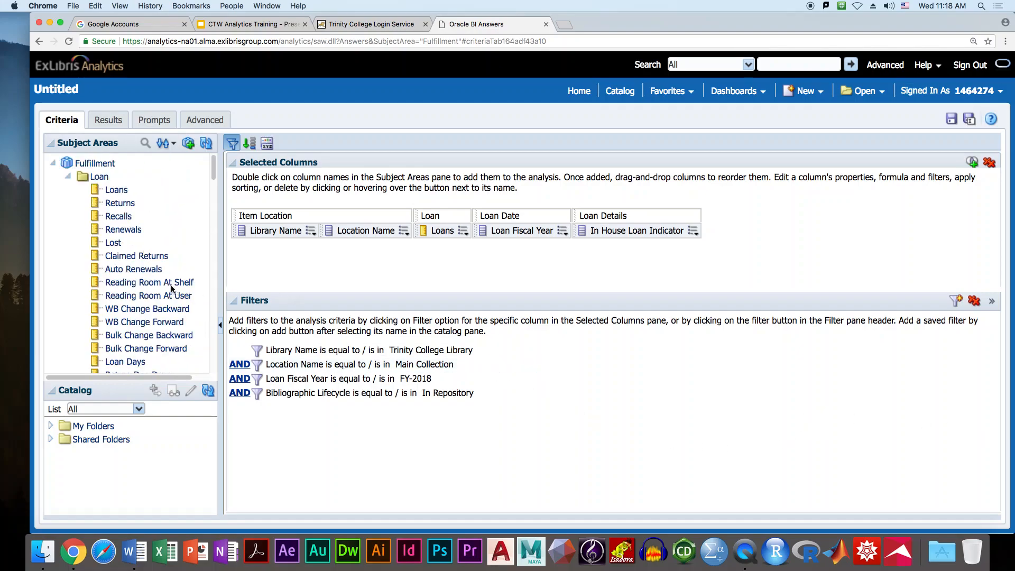
left_click(68, 176)
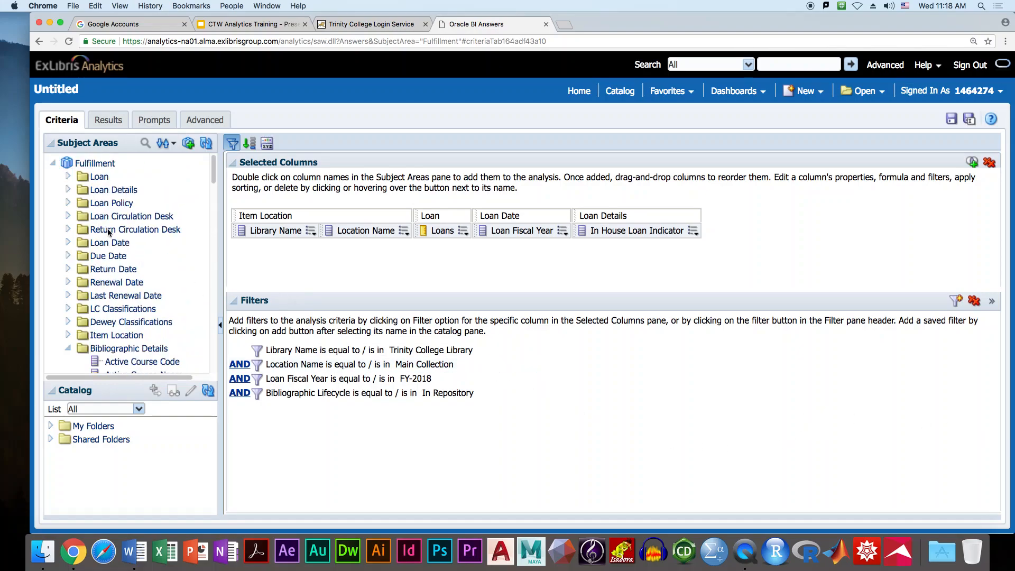
left_click(69, 348)
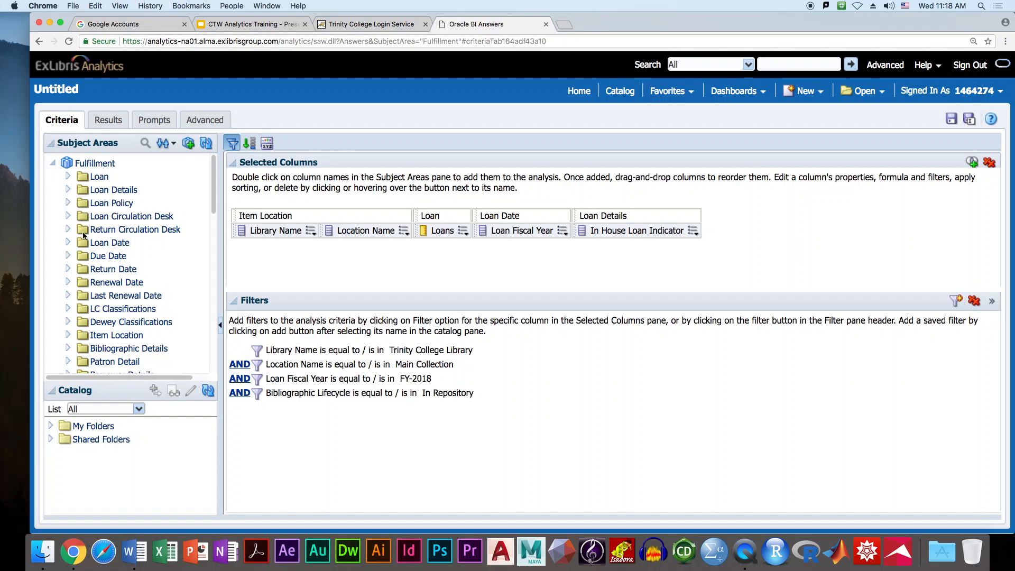
scroll(100, 249, "down", 15)
scroll(102, 253, "up", 12)
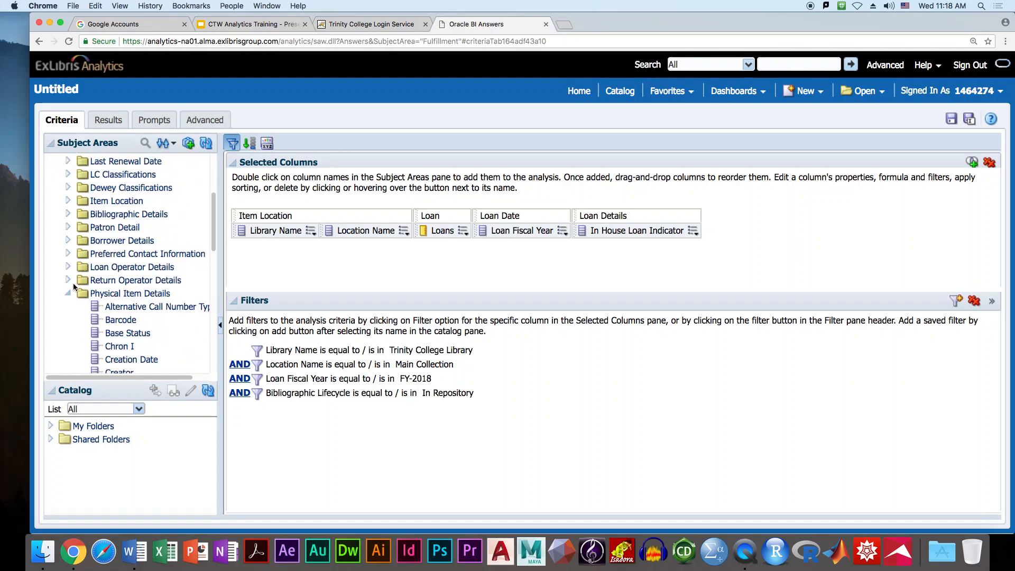
left_click(69, 227)
left_click_drag(97, 243, 697, 226)
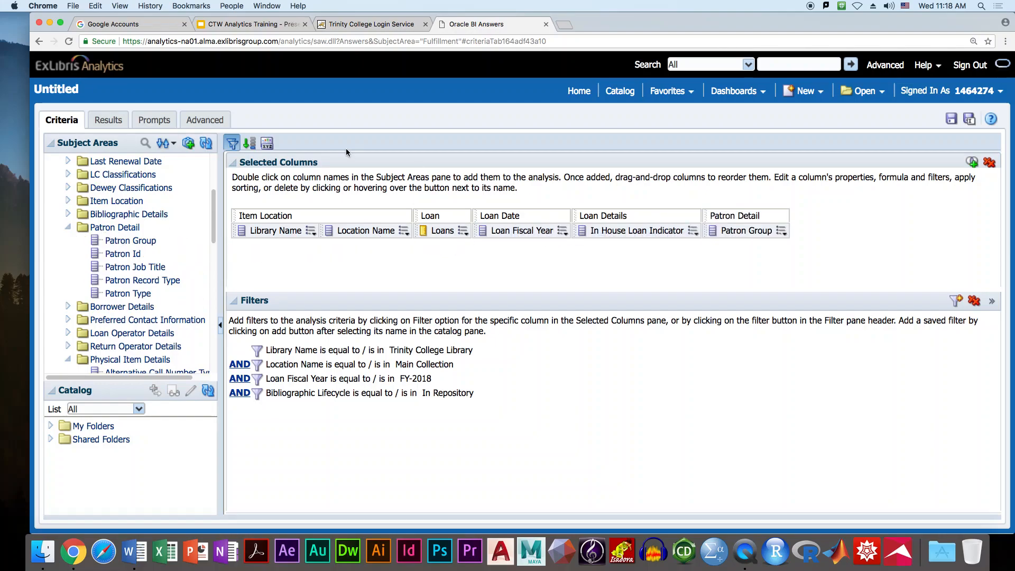
left_click(106, 121)
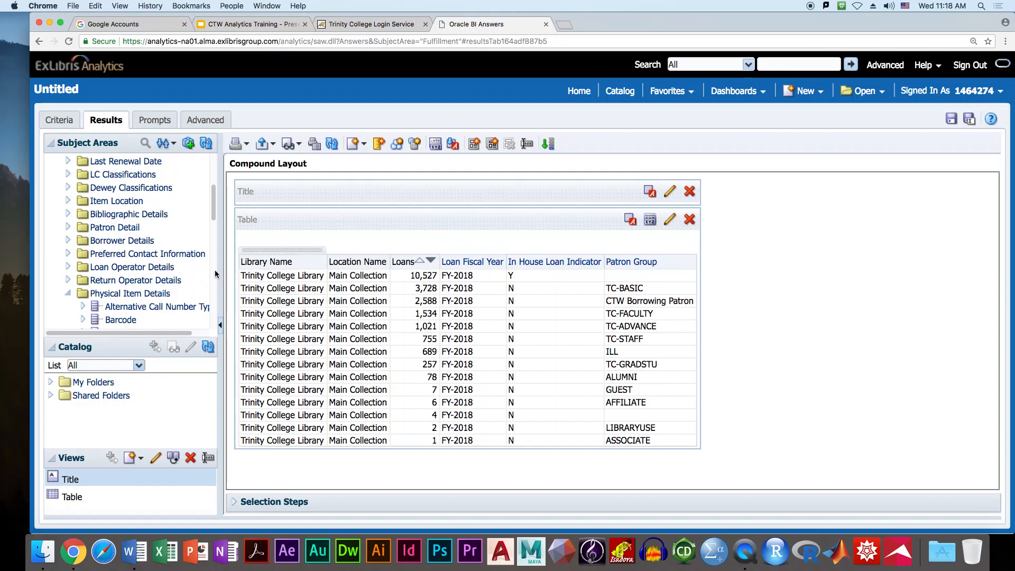
left_click(56, 122)
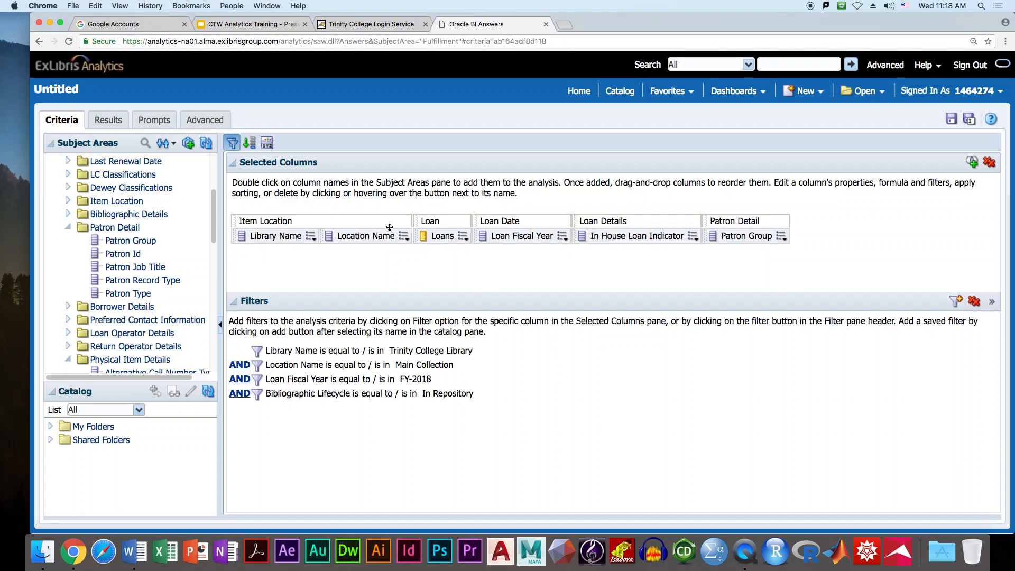
- Add a Loan Fiscal Year filter for FY-2017, FY-2018 and FY-2019, then view results
left_click(563, 237)
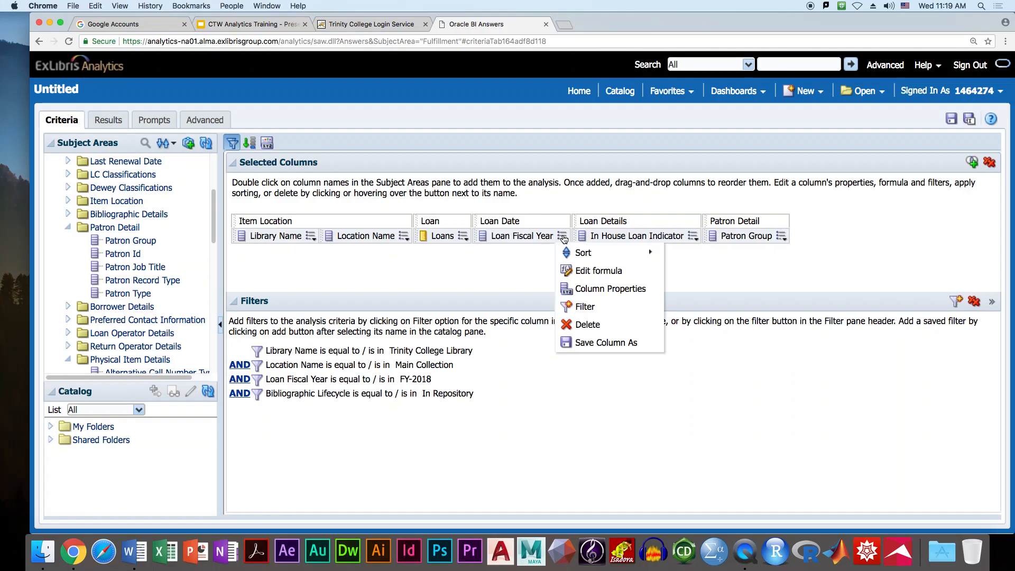
left_click(585, 306)
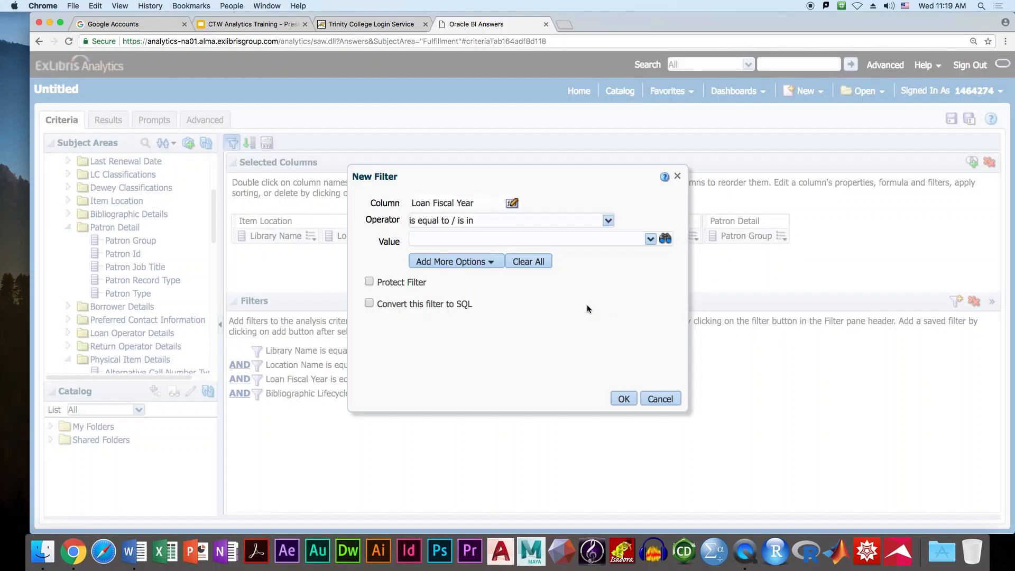
left_click(650, 241)
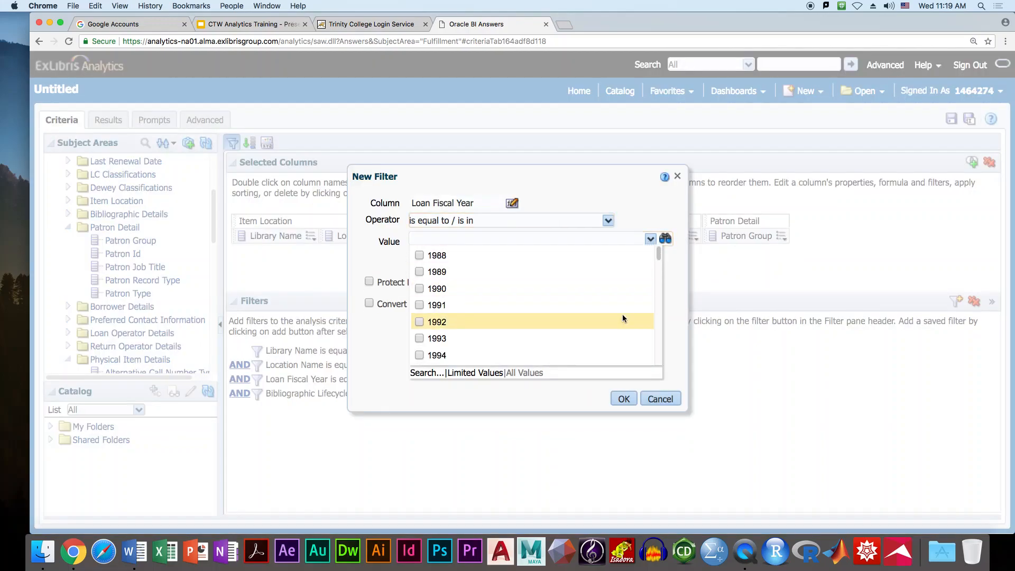
scroll(619, 312, "down", 10)
left_click(420, 340)
left_click(420, 326)
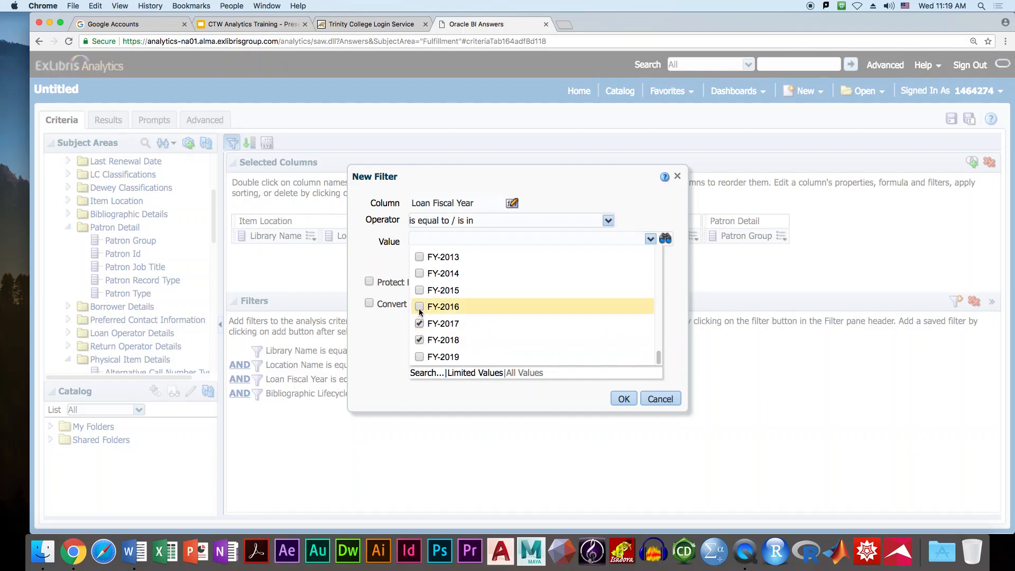
left_click(420, 357)
left_click(624, 398)
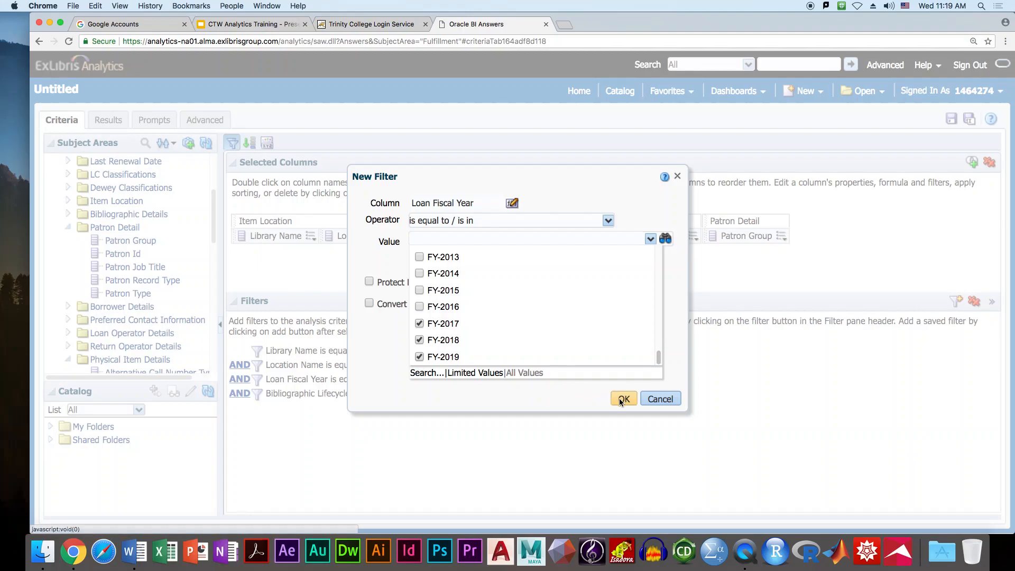
left_click(107, 120)
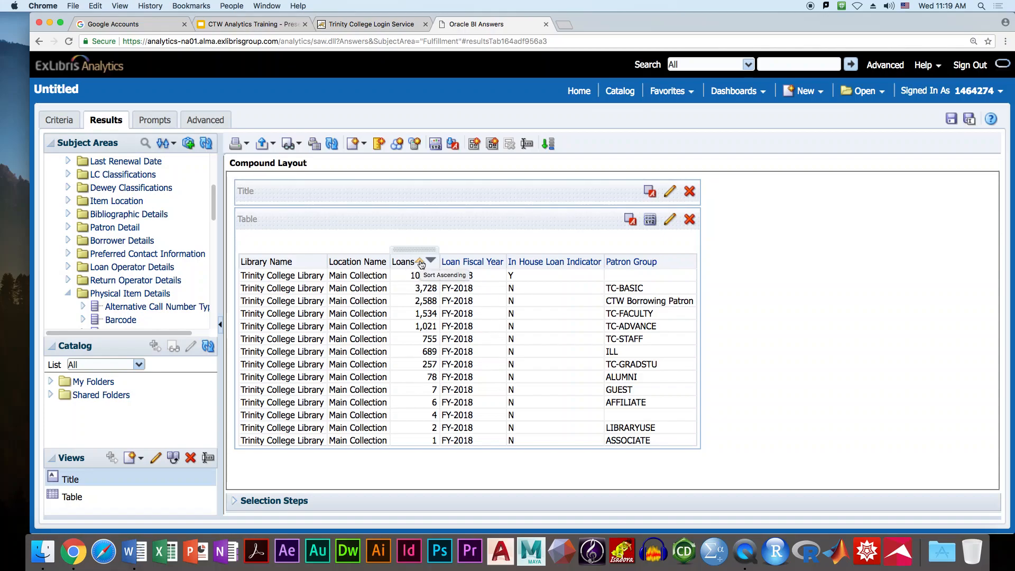
- Return to the Criteria tab and bring up the Loans column's options
left_click(57, 120)
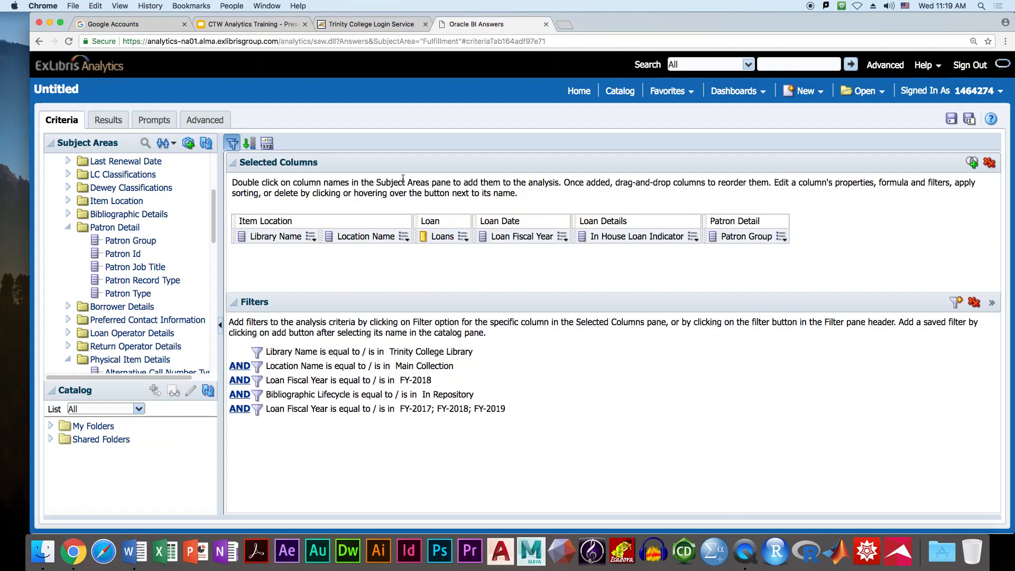
left_click(463, 237)
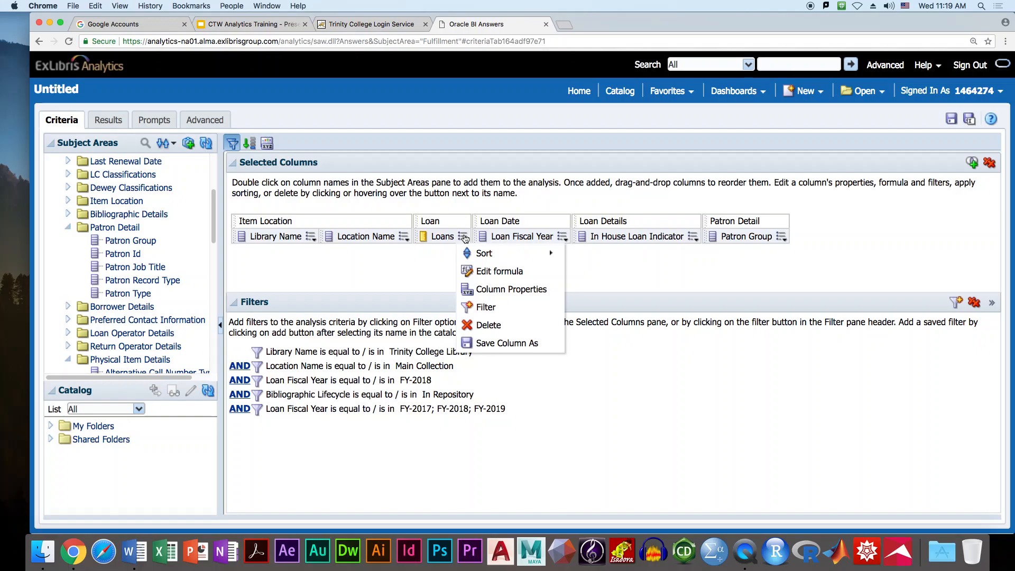
- Delete Loans, re-add it from the Loan folder between Item Location and Loan Date, and view results
left_click(489, 325)
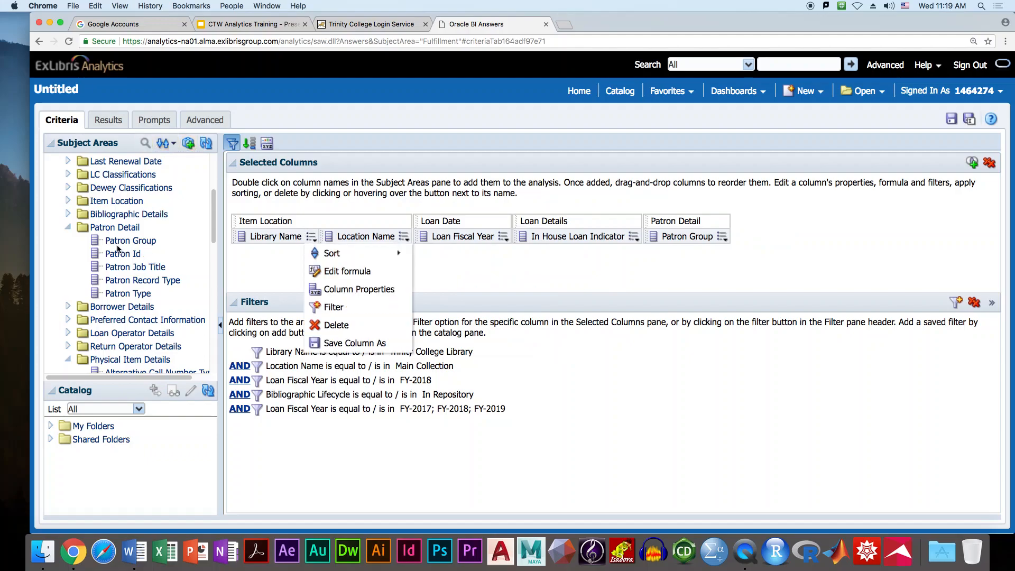
left_click(68, 227)
scroll(117, 253, "up", 5)
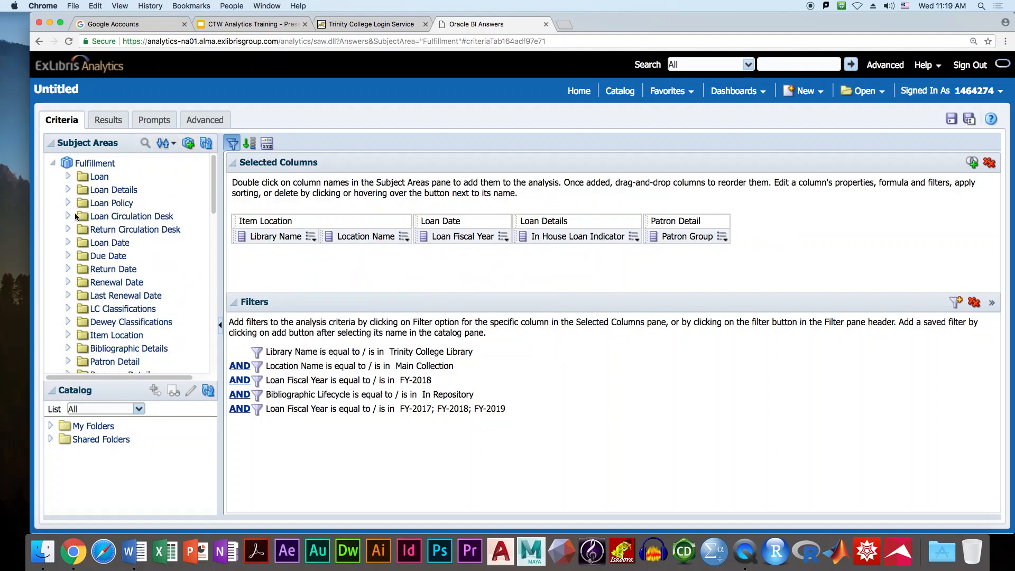
left_click(68, 176)
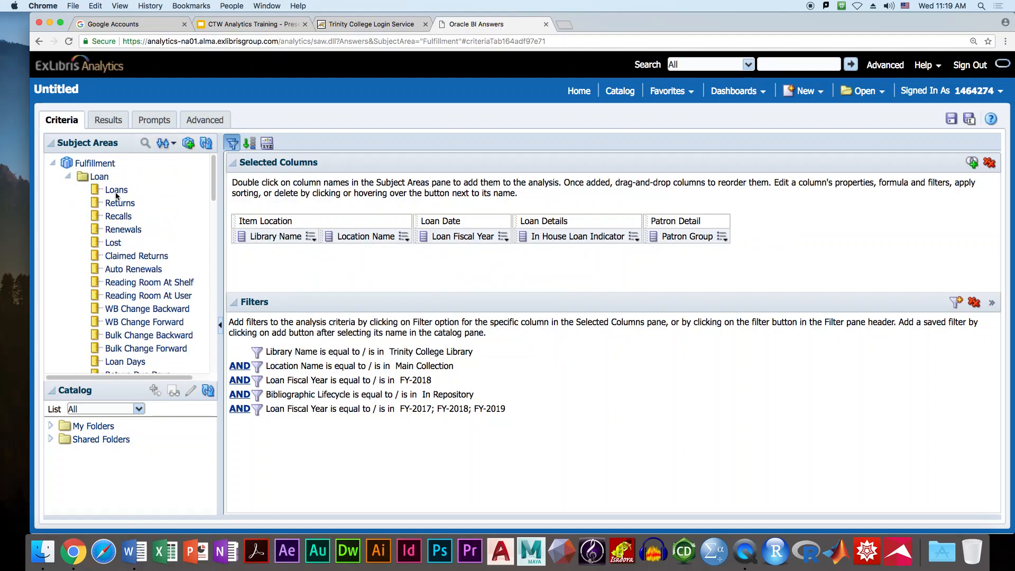
left_click_drag(105, 193, 418, 221)
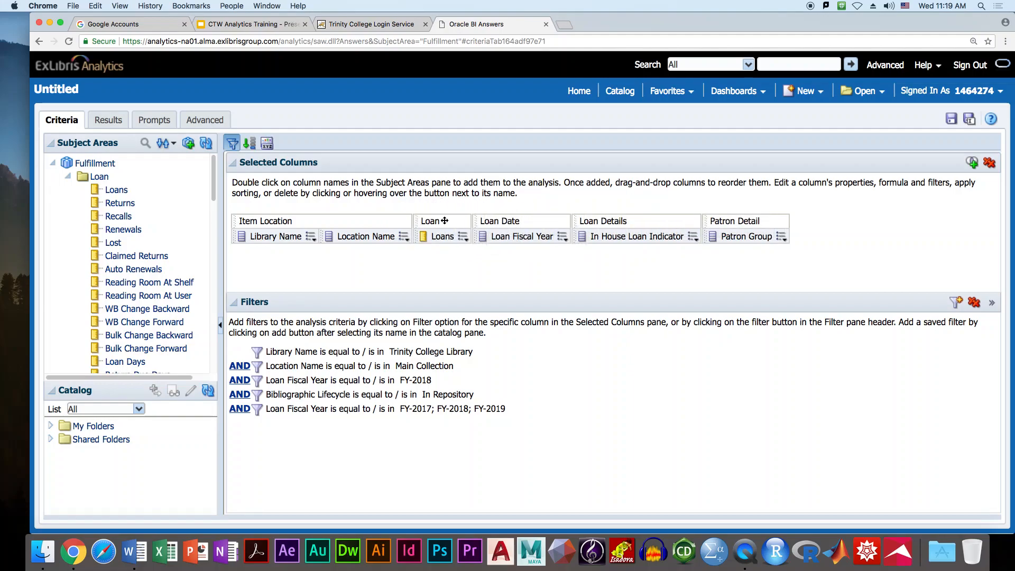
left_click(126, 121)
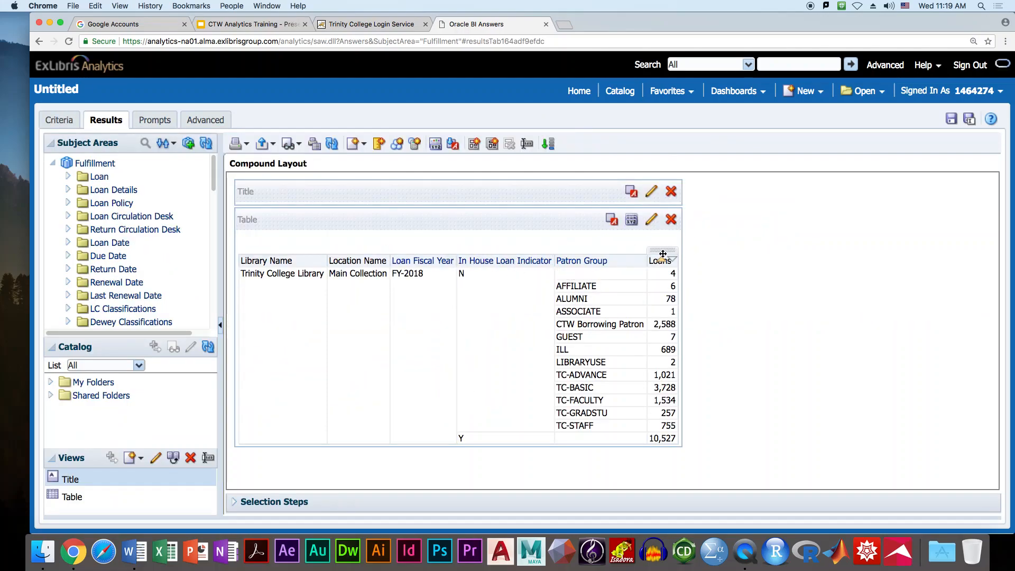
- Move the Loans column right after Location Name in the results table, then return to Criteria
left_click_drag(641, 248, 385, 250)
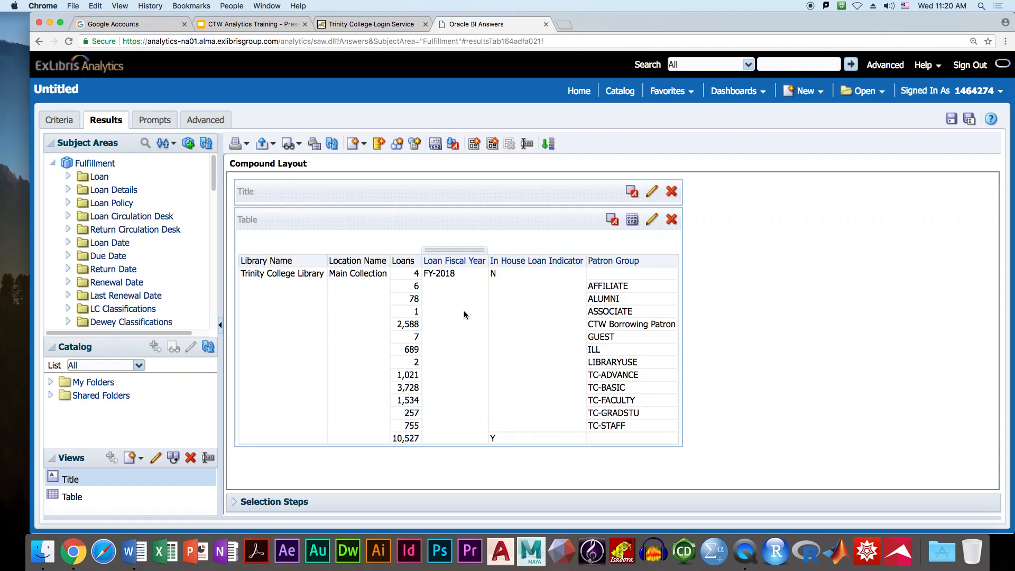
left_click(62, 122)
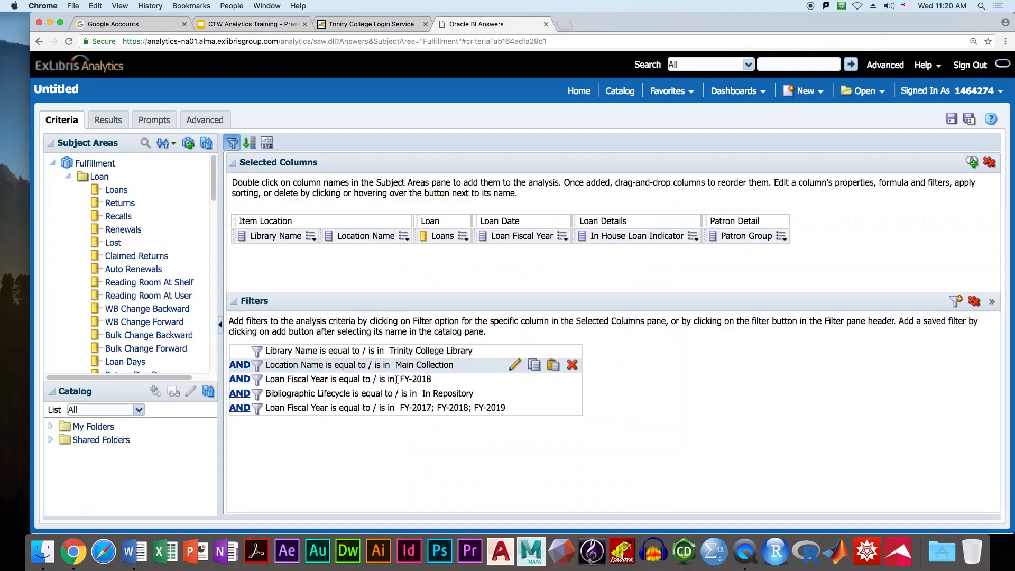
- Narrow the multi-year fiscal year filter to FY-2018, drop the Main Collection location filter, and view results
mouse_move(348, 416)
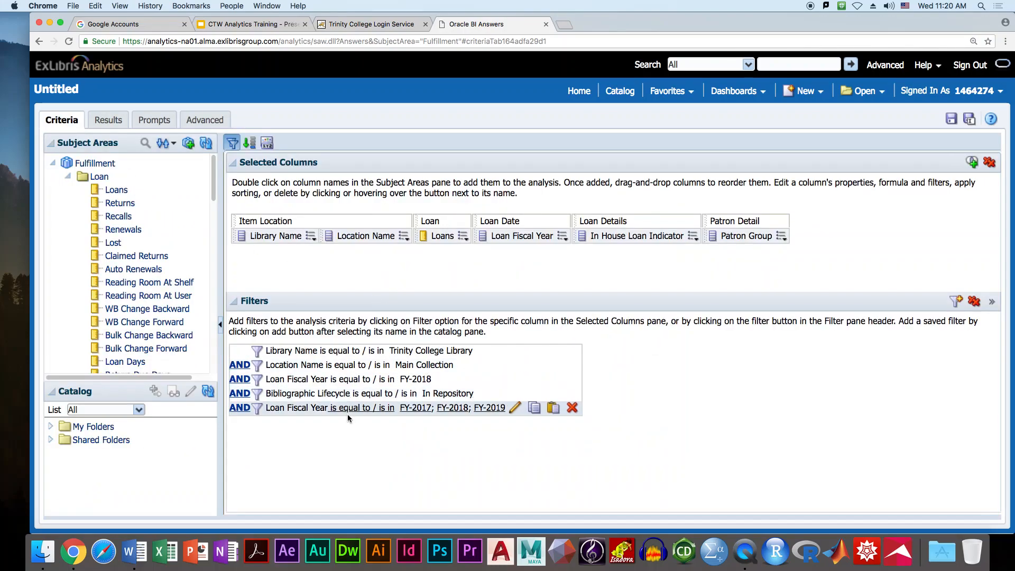
left_click(515, 408)
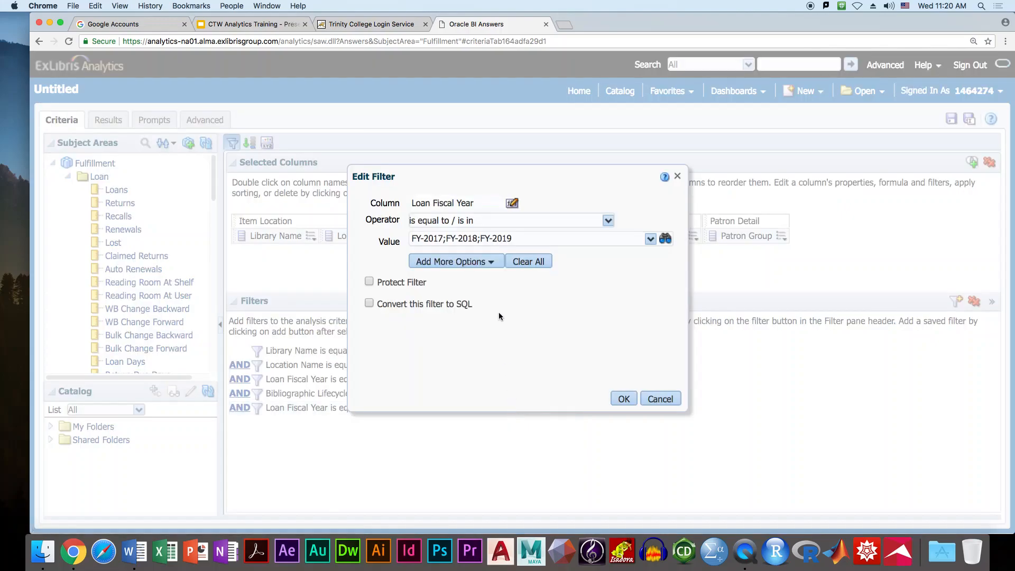
left_click(651, 240)
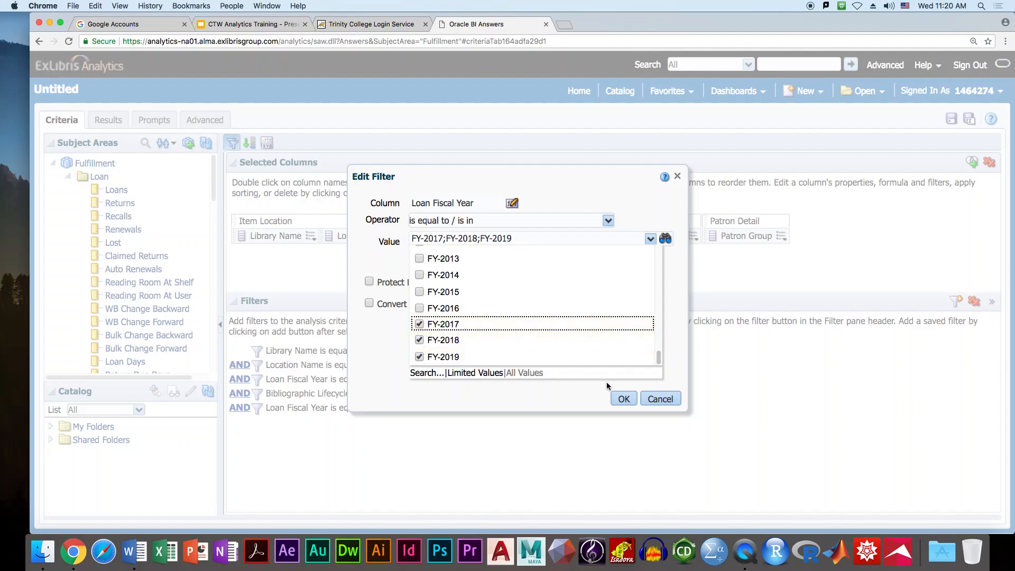
left_click(419, 323)
left_click(419, 357)
left_click(648, 398)
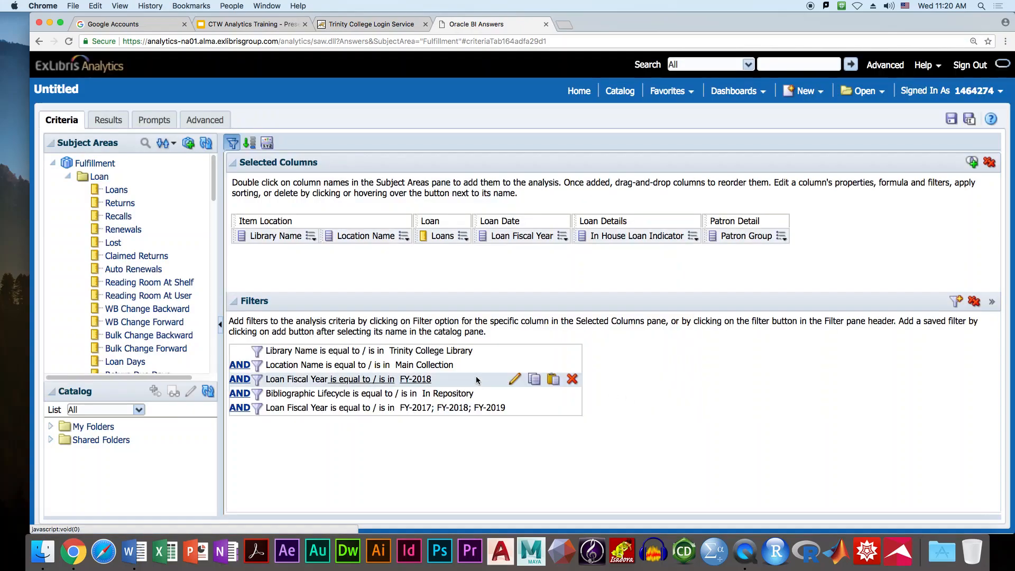
left_click(572, 364)
left_click(107, 129)
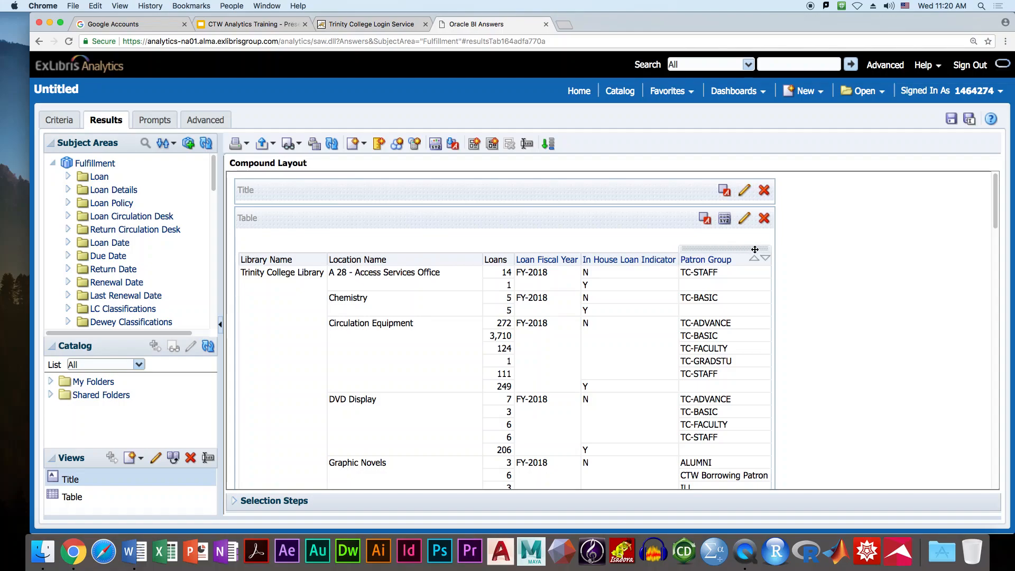
- Drag the Patron Group column between Library Name and Location Name in the results table
left_click_drag(738, 248, 359, 263)
left_click(341, 264)
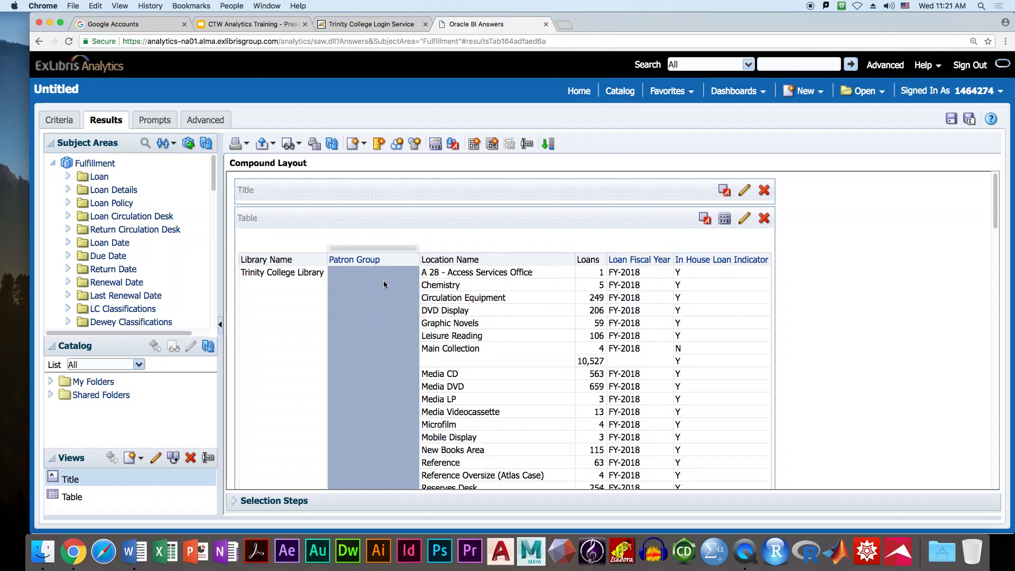
left_click(404, 253)
left_click_drag(403, 252, 347, 247)
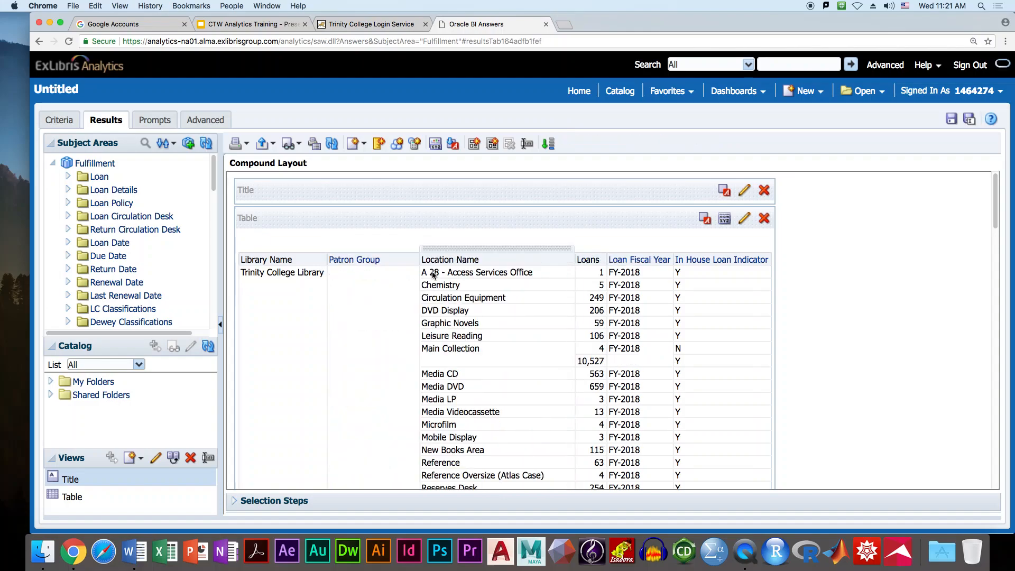
scroll(480, 328, "down", 10)
scroll(480, 328, "down", 3)
scroll(480, 327, "up", 15)
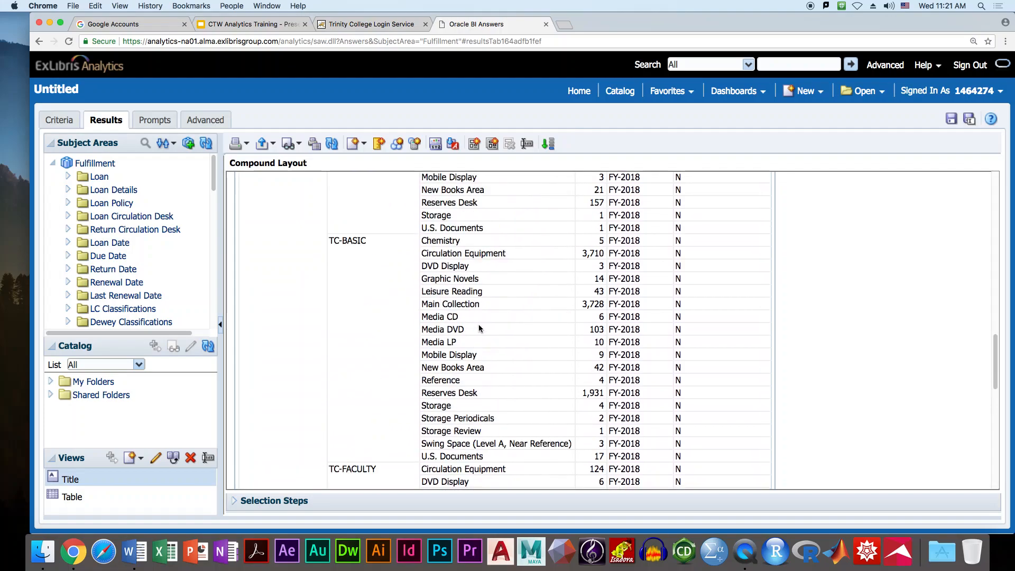
scroll(478, 323, "up", 15)
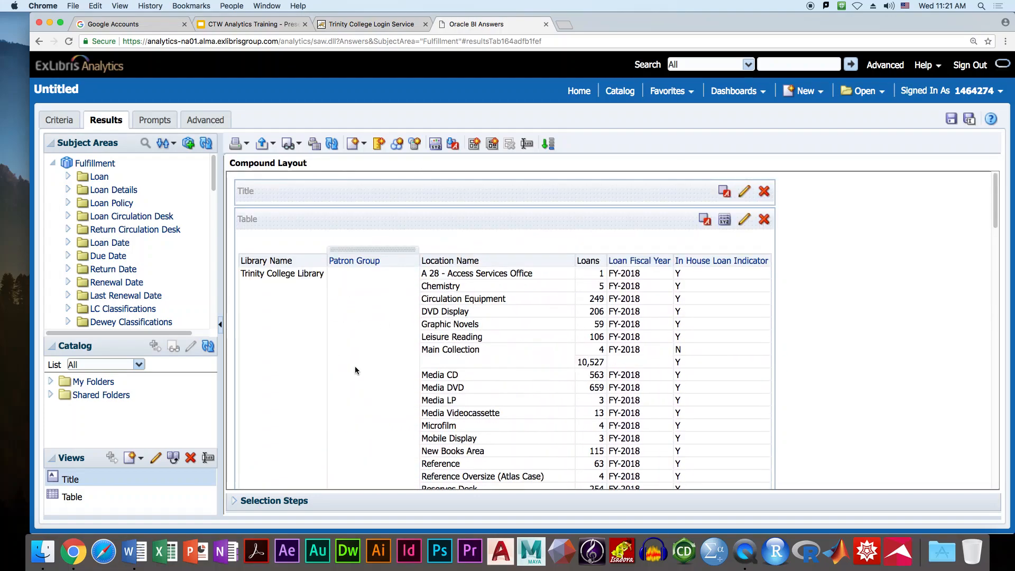
scroll(365, 369, "down", 1)
scroll(364, 368, "down", 5)
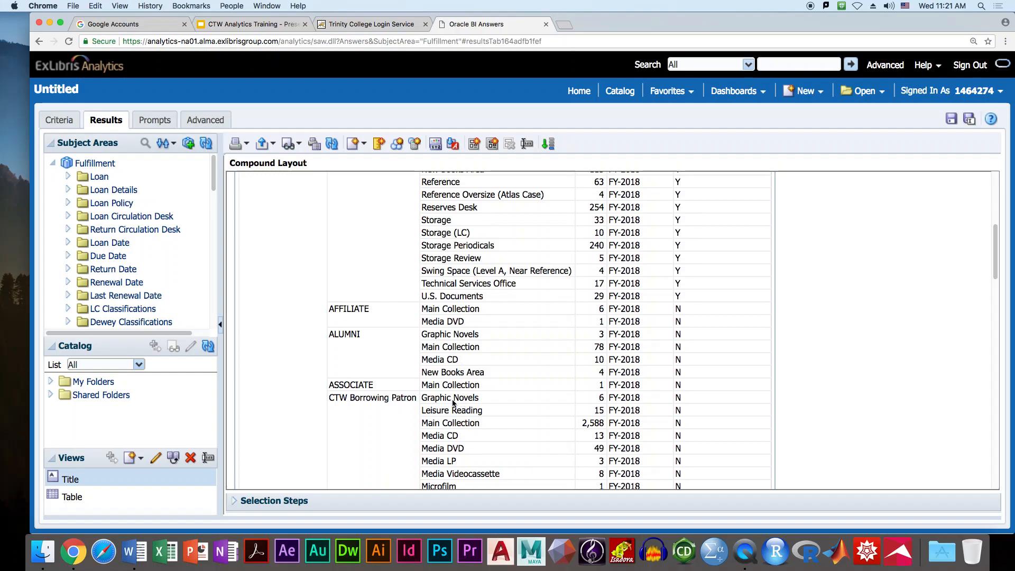
scroll(386, 379, "up", 10)
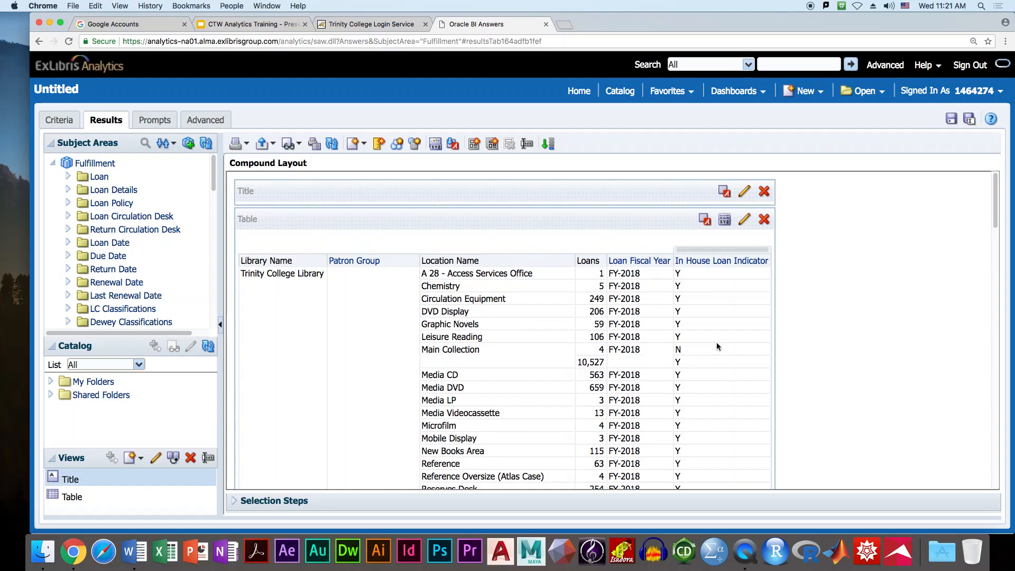
- Delete the Loan Fiscal Year column, check the results without it, and return to Criteria
left_click(53, 121)
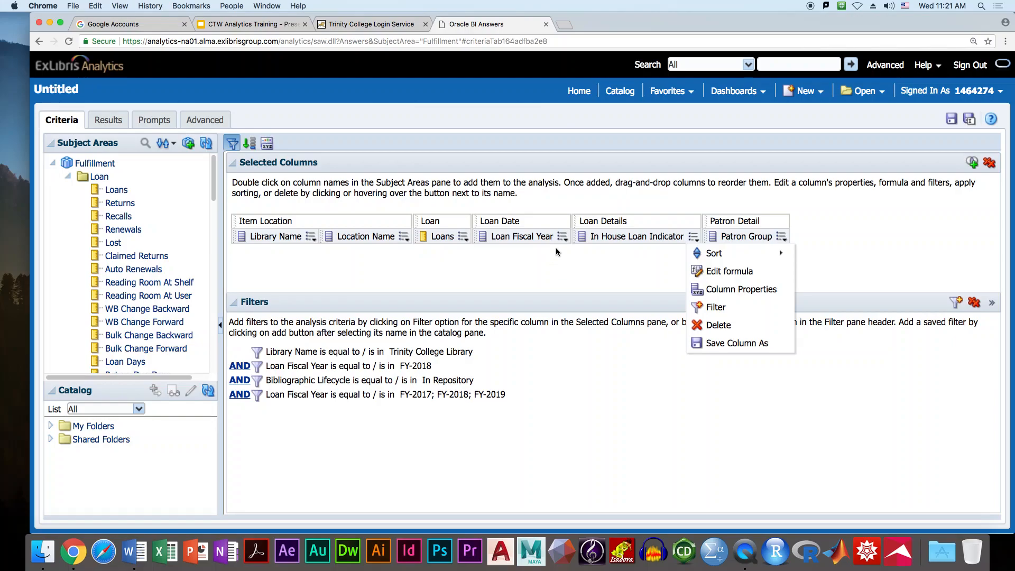
mouse_move(563, 242)
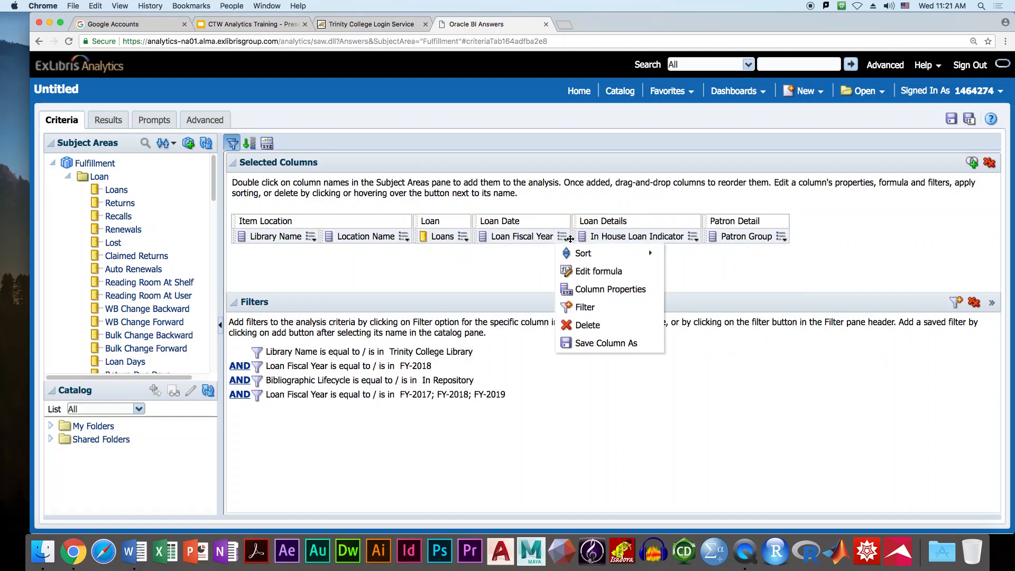
mouse_move(486, 394)
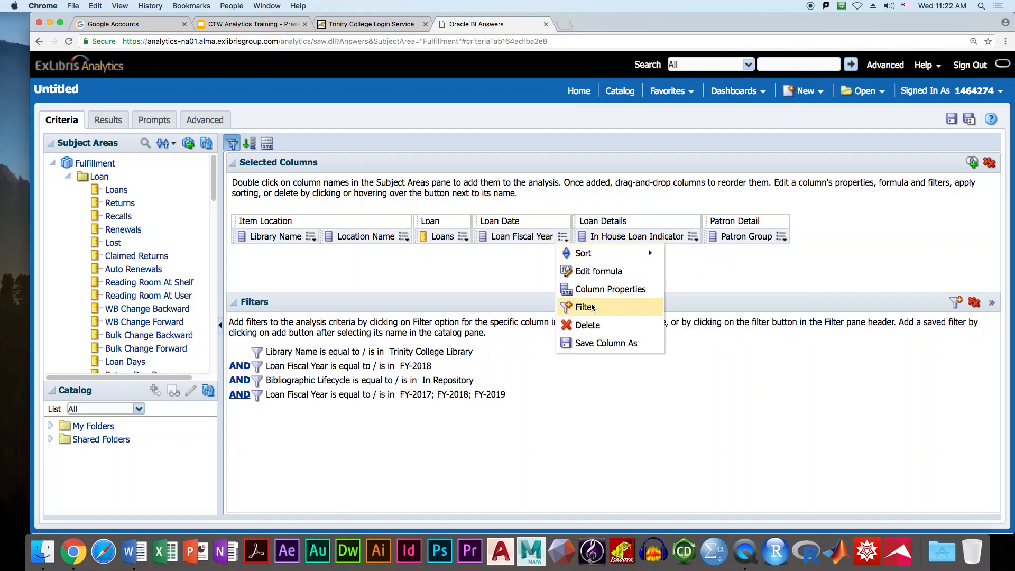
left_click(590, 323)
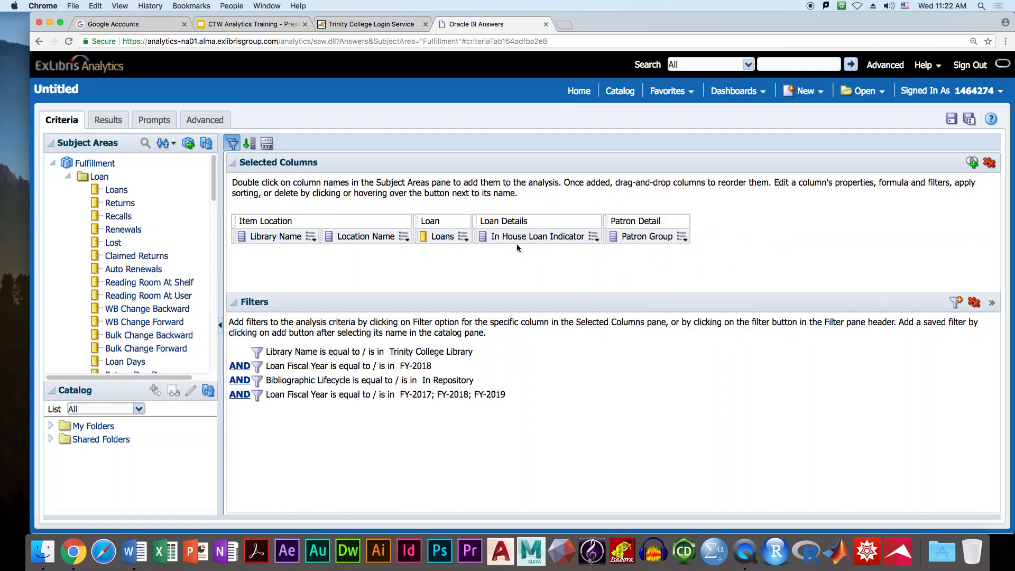
left_click(593, 237)
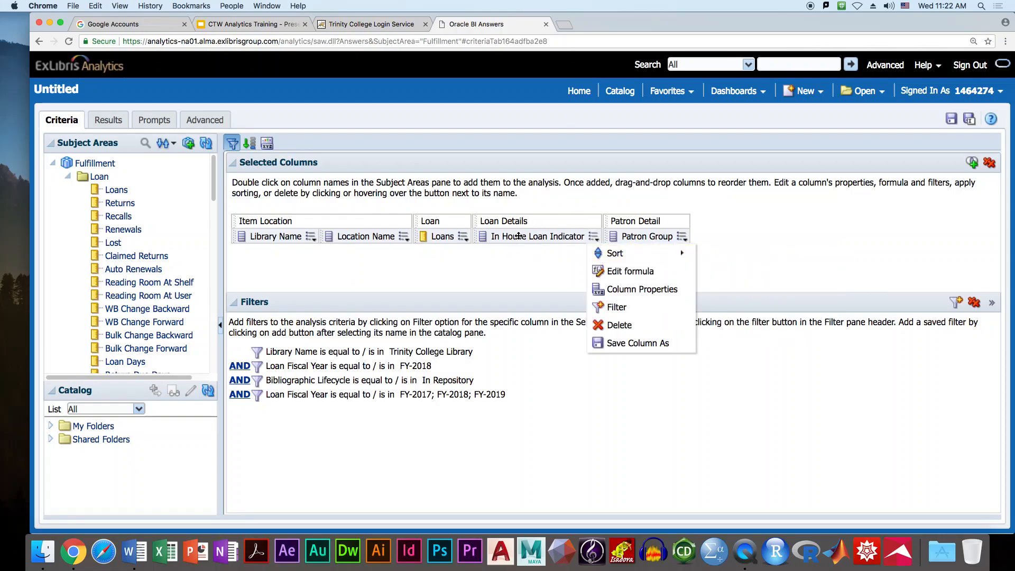
left_click(107, 120)
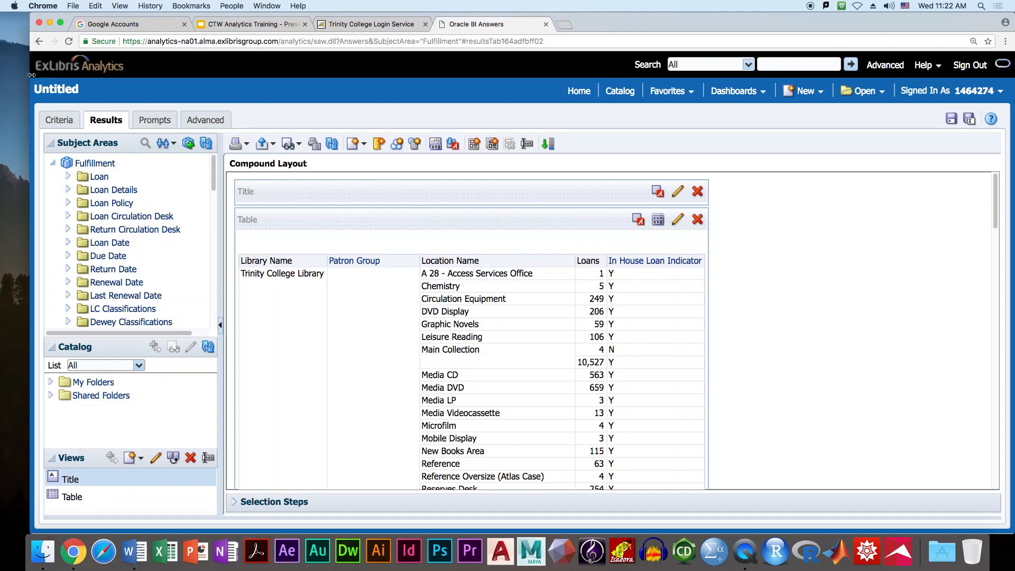
left_click(56, 119)
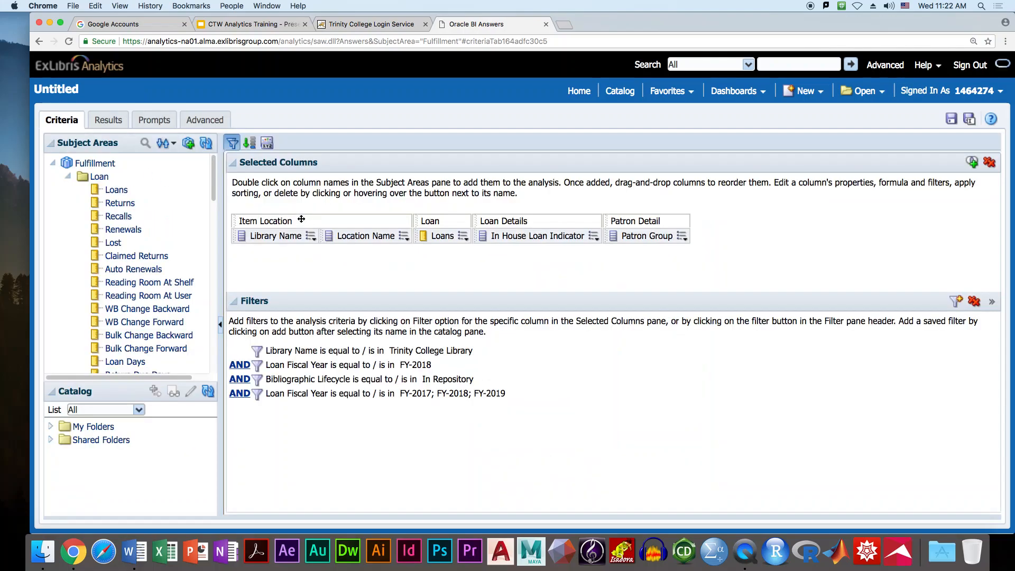
left_click(594, 236)
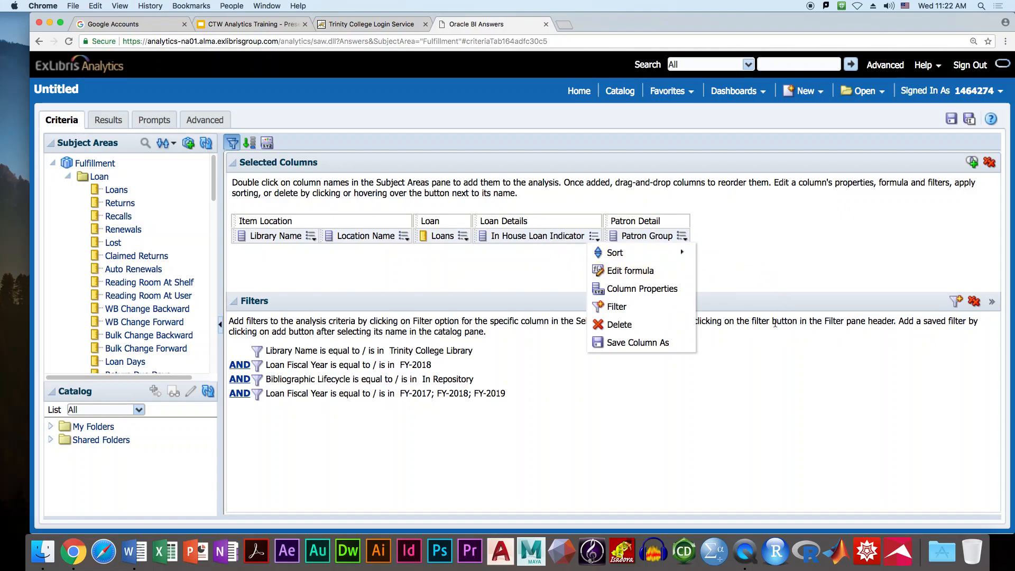
left_click(766, 253)
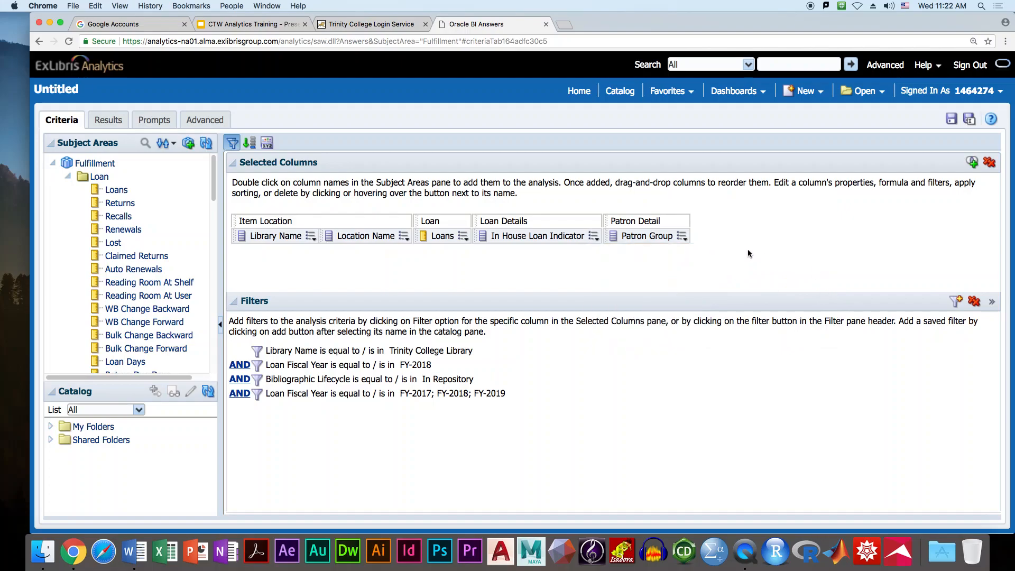
left_click(593, 238)
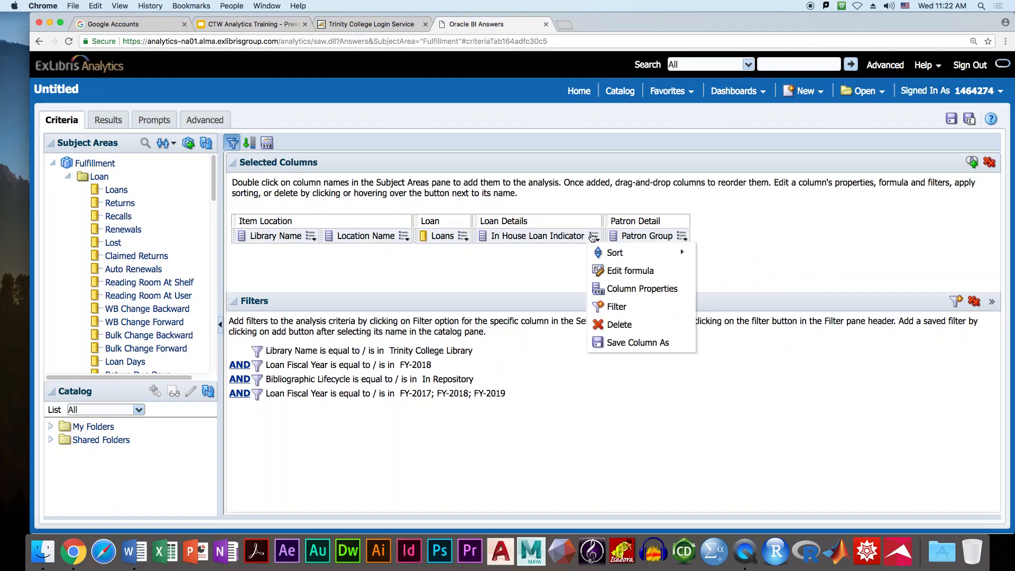
left_click(632, 294)
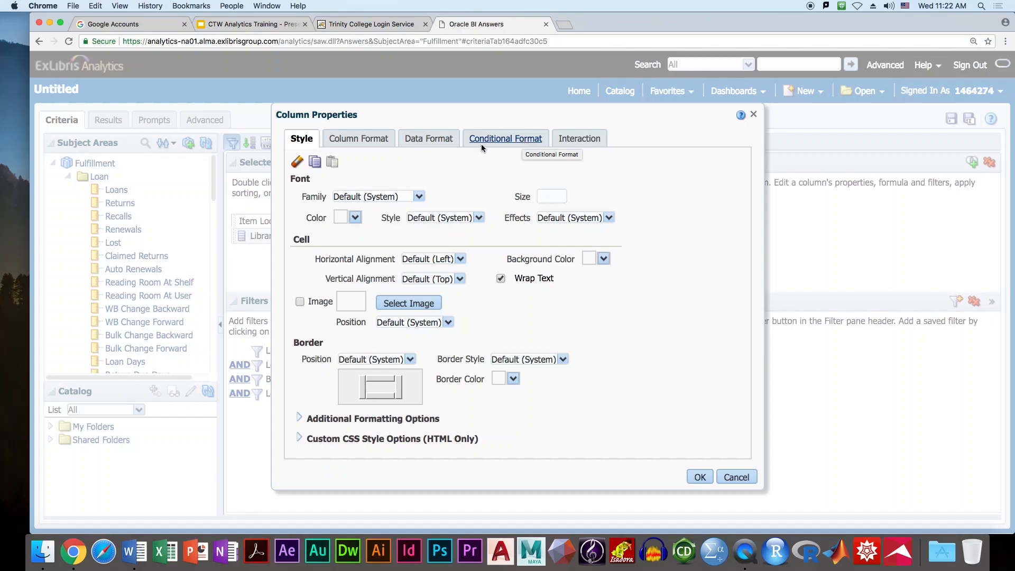
left_click(369, 141)
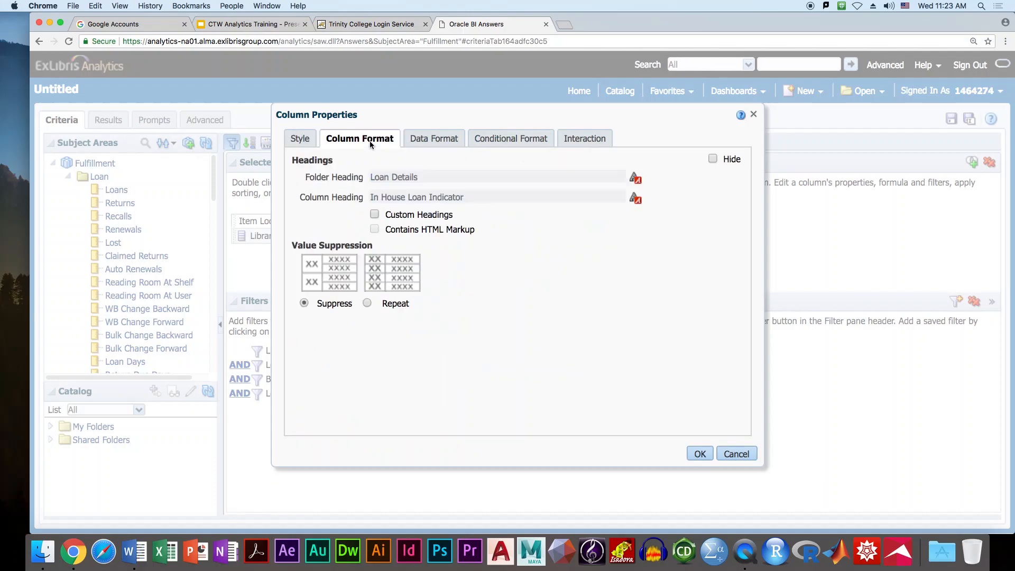
left_click(296, 140)
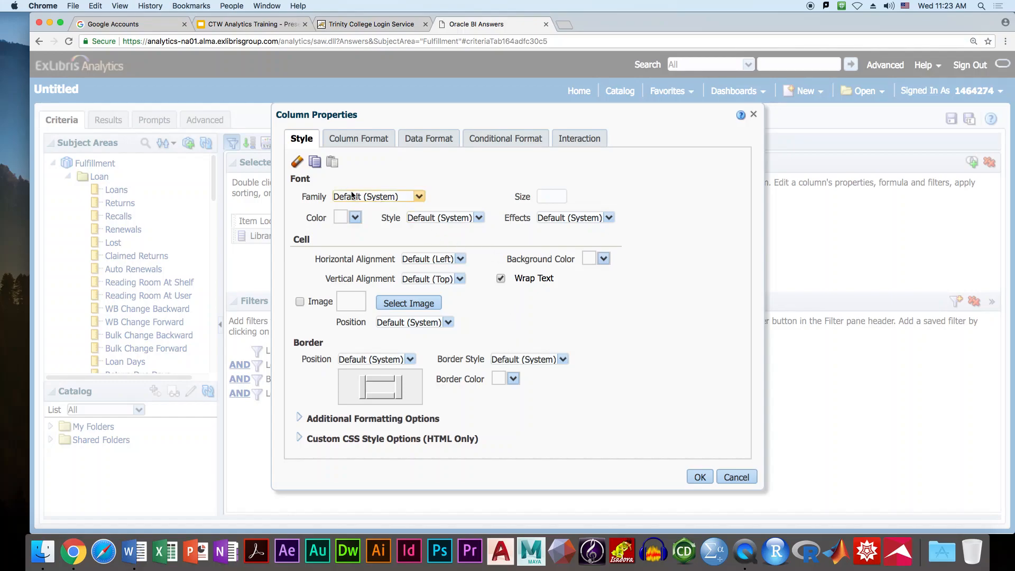
left_click(369, 138)
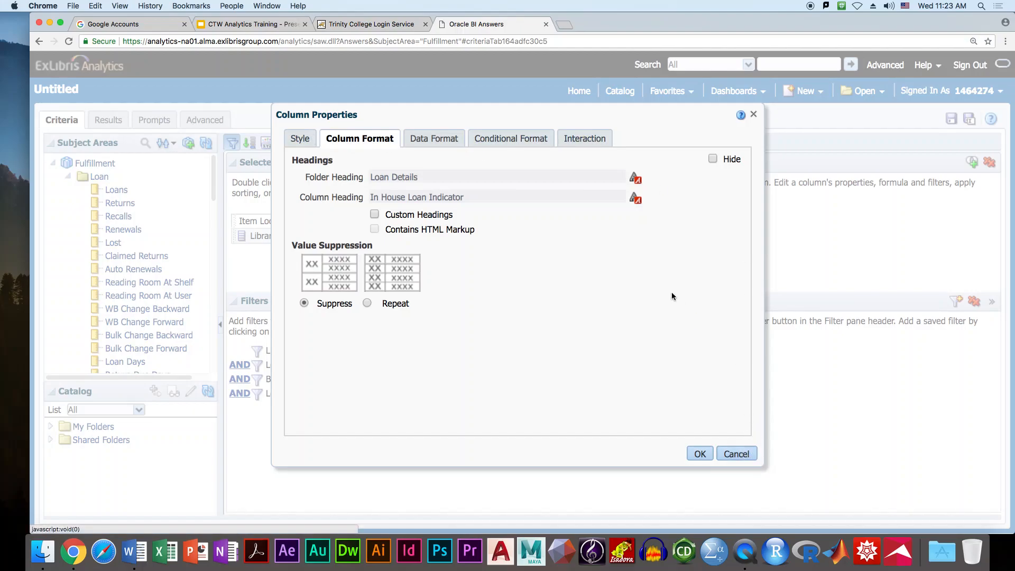
left_click(718, 453)
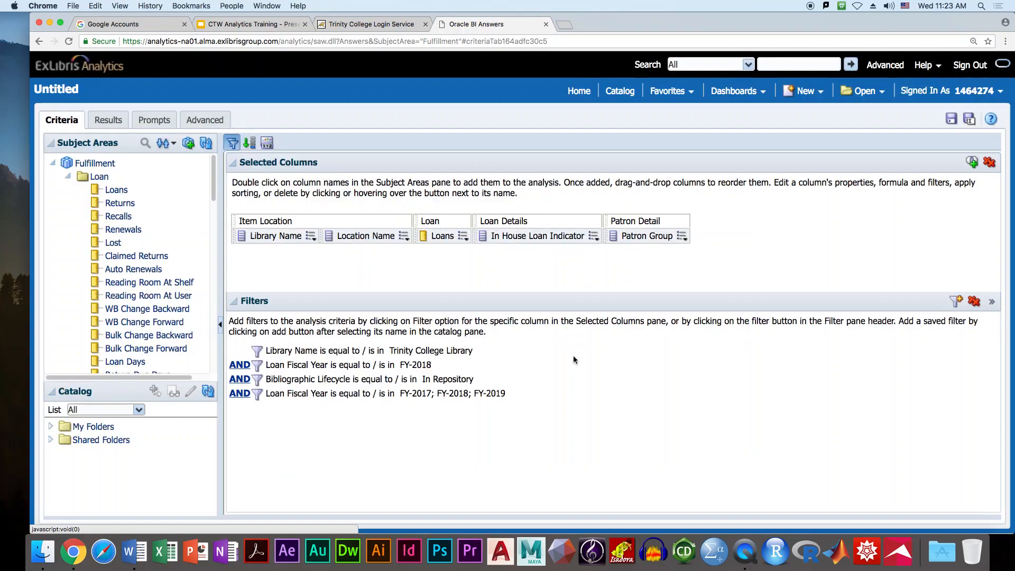
- In the Table view editor, set the In House Loan Indicator column to Hidden so the table ends at Loans
left_click(107, 121)
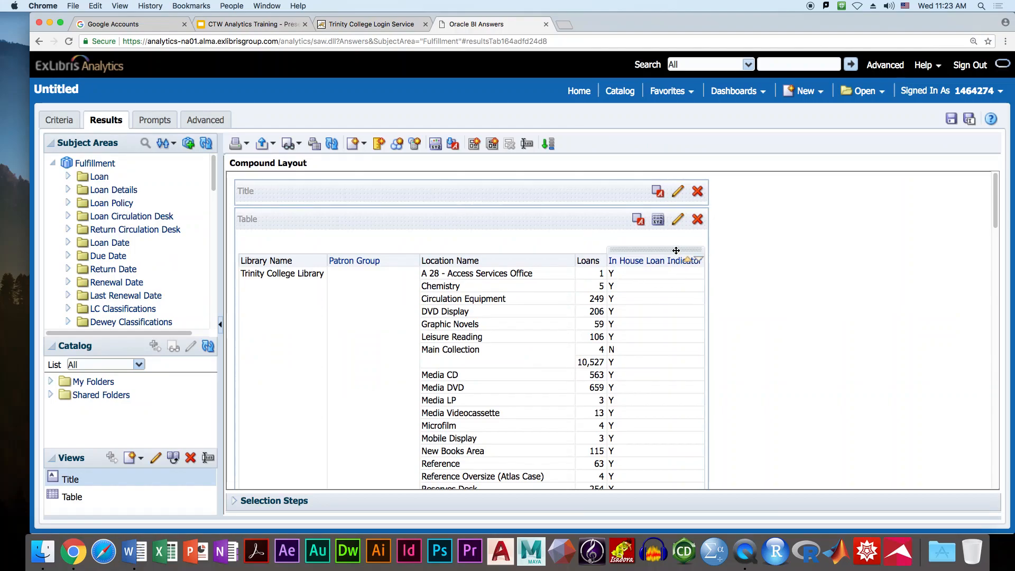
left_click(677, 220)
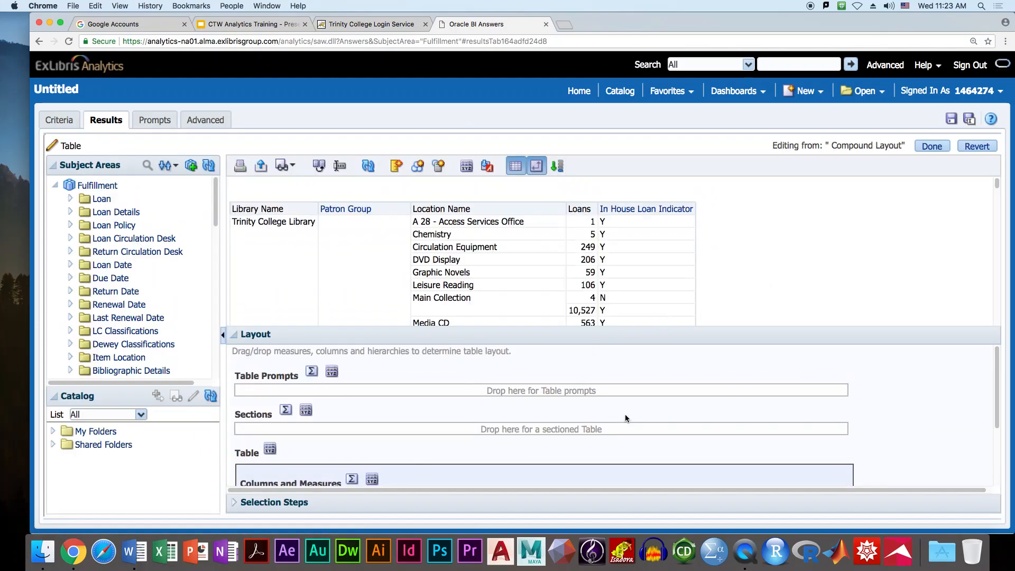
scroll(625, 418, "down", 4)
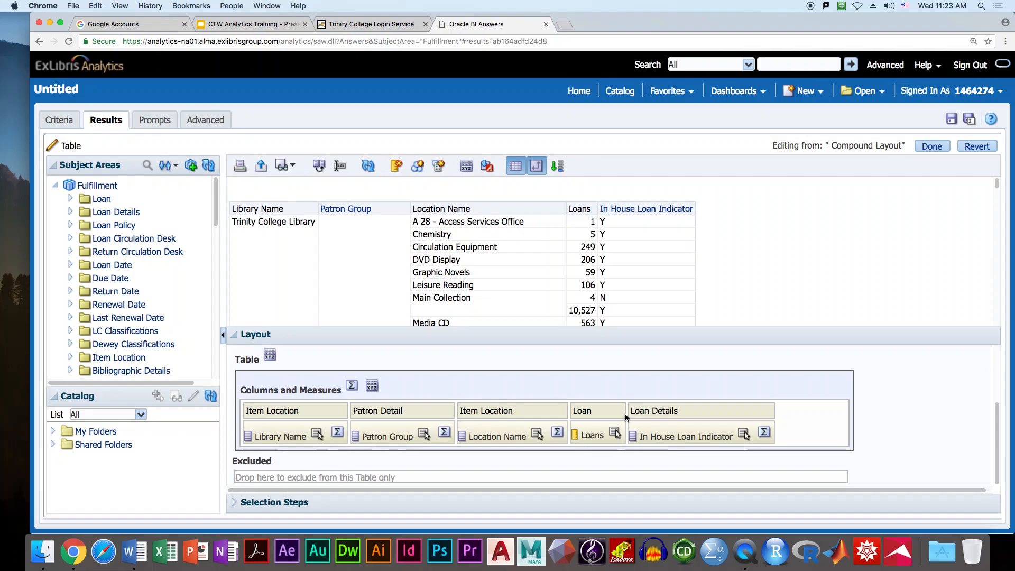
scroll(877, 423, "up", 4)
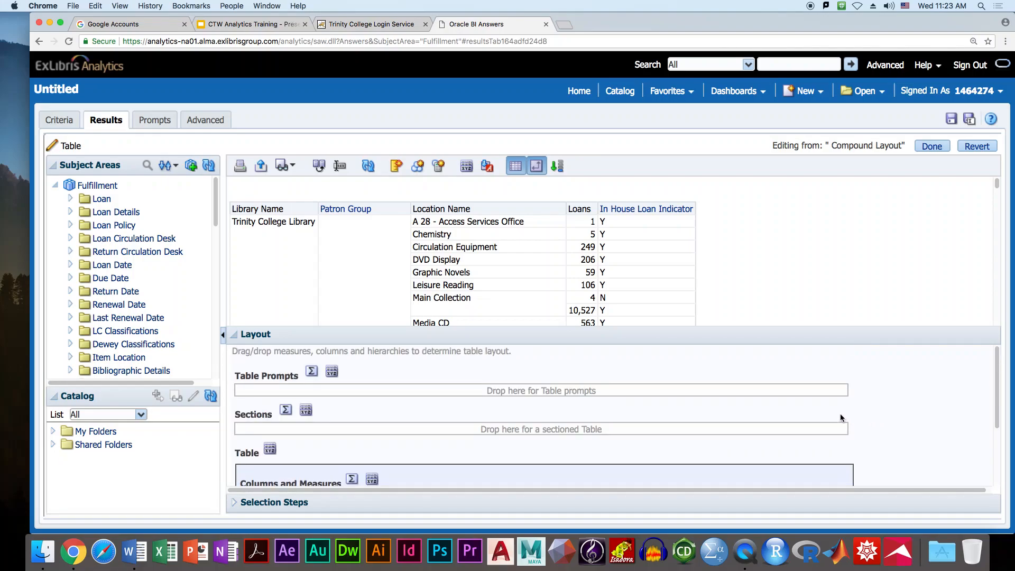
scroll(840, 414, "down", 4)
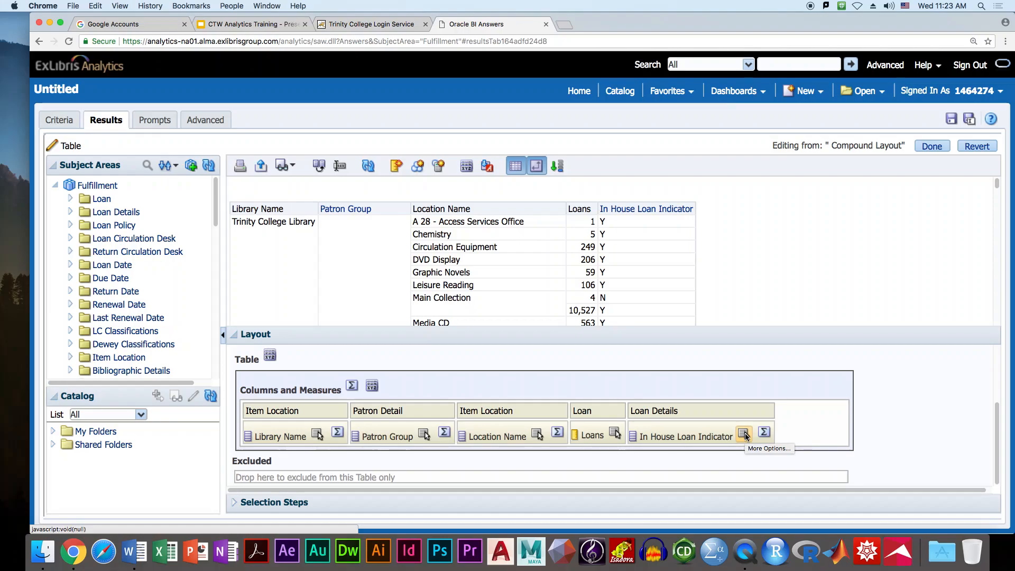
left_click(744, 435)
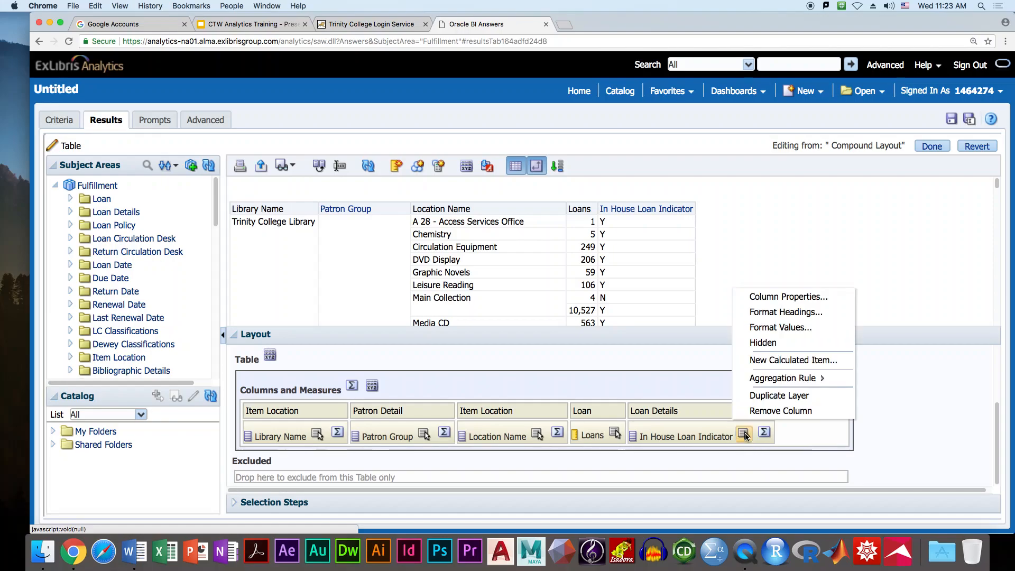
left_click(762, 343)
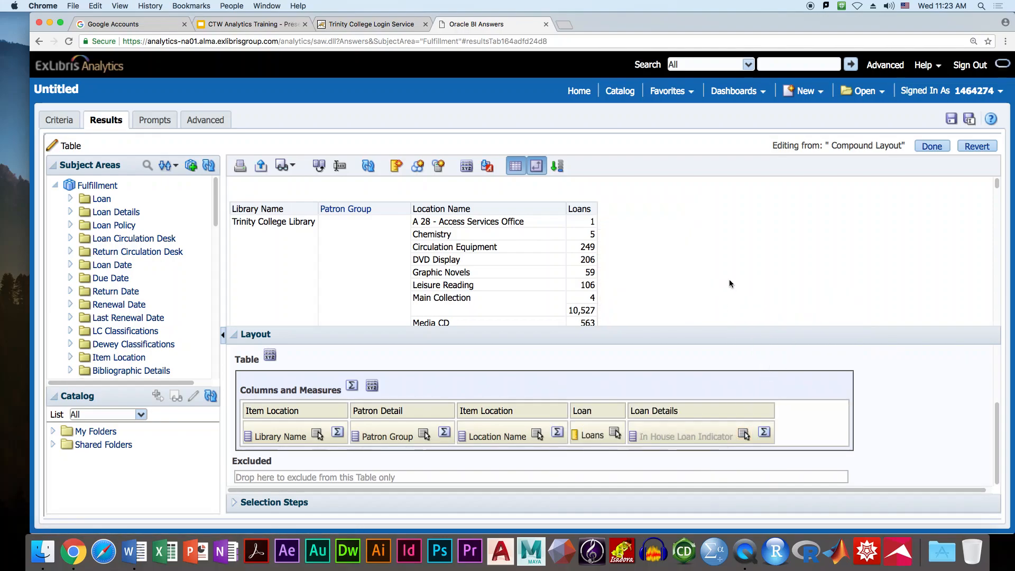
left_click(928, 147)
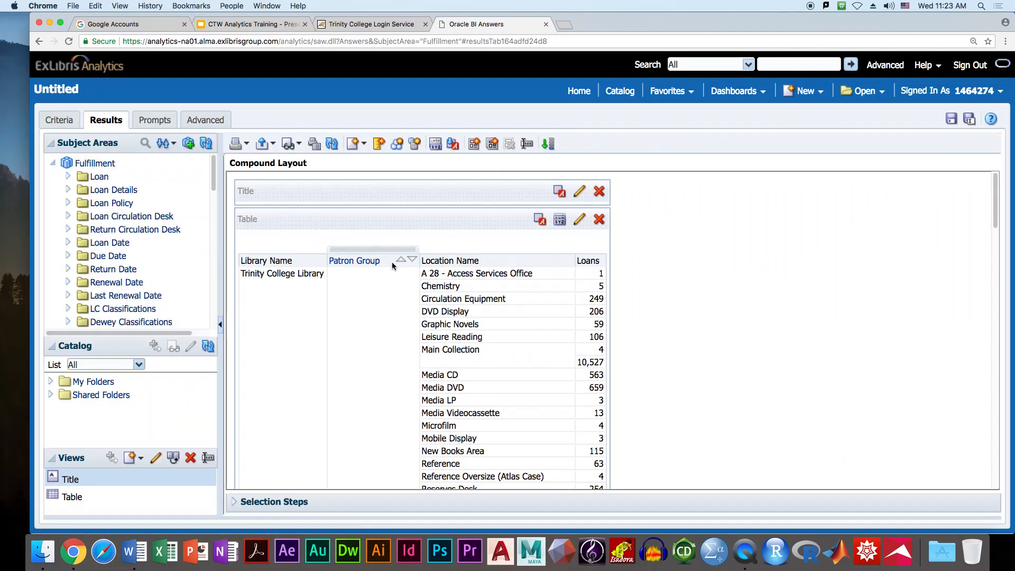
- Dismiss the Patron Group menu, scroll through the results table, then go back to Criteria
left_click(368, 264)
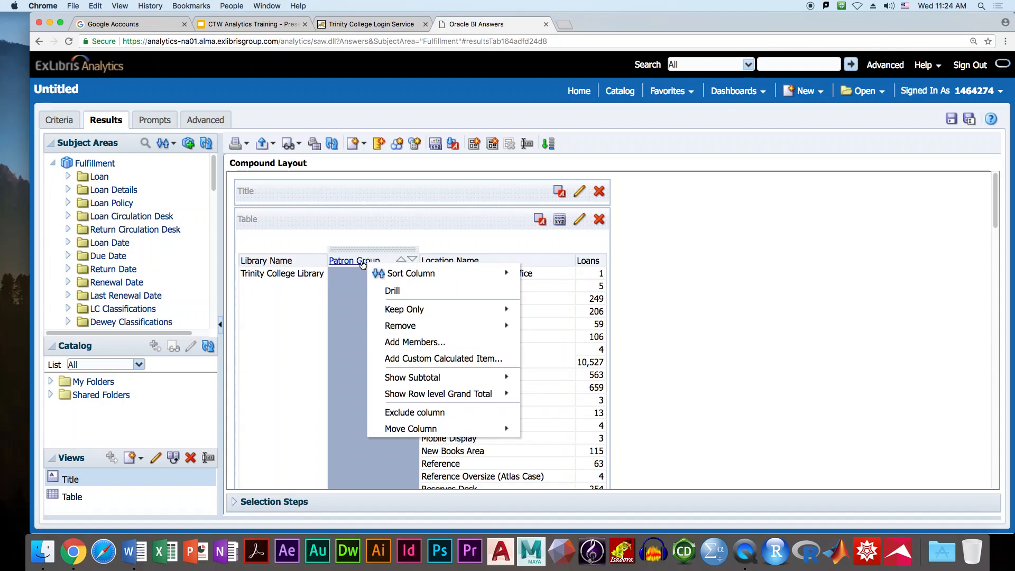
left_click(642, 275)
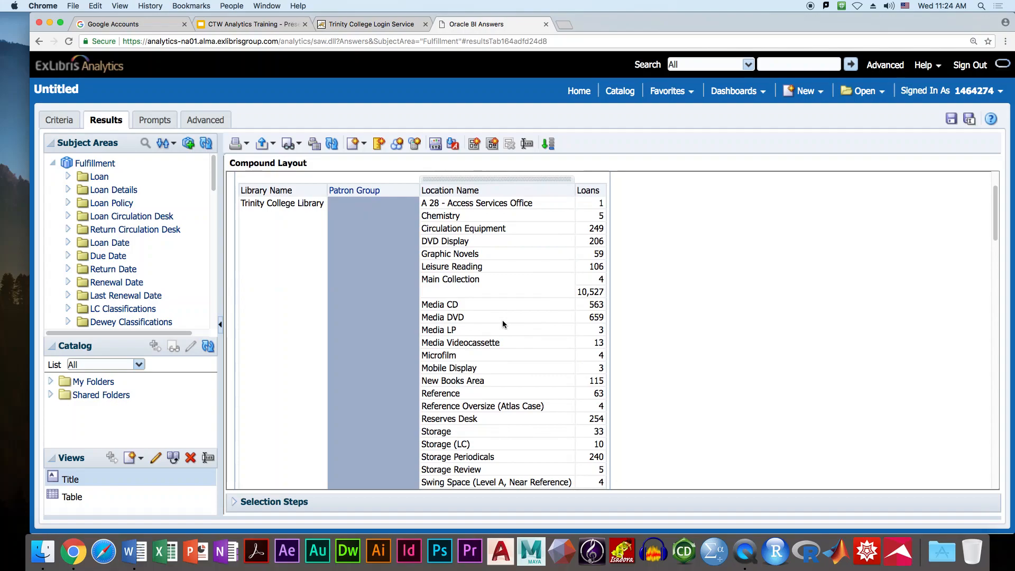
scroll(502, 323, "down", 5)
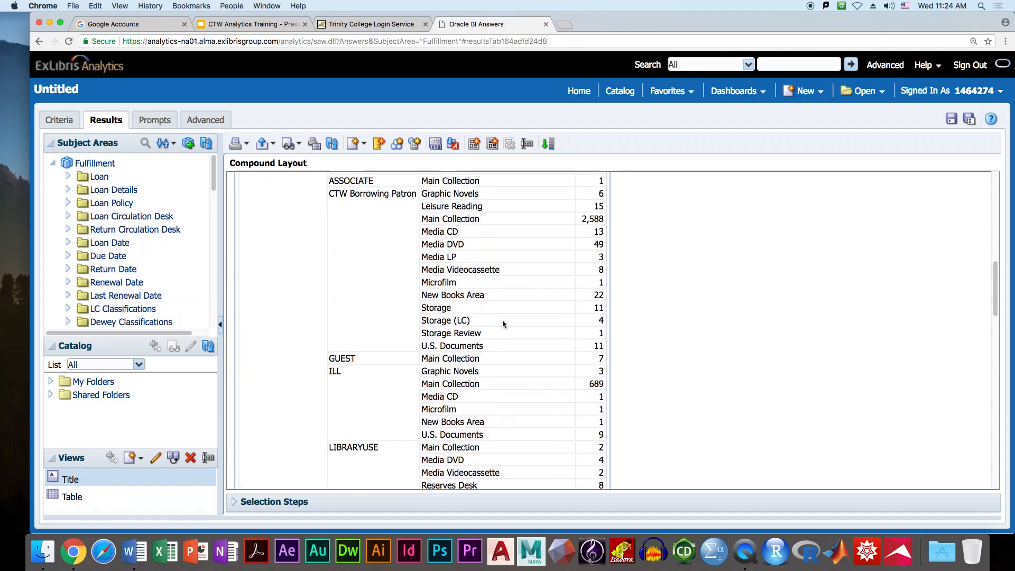
scroll(502, 324, "up", 5)
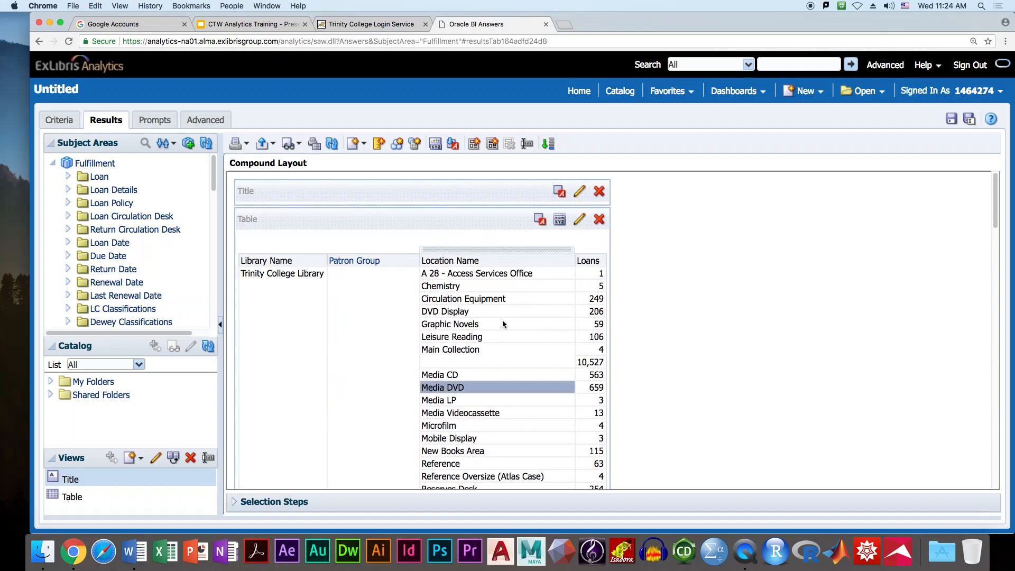
scroll(502, 324, "down", 1)
scroll(502, 320, "down", 10)
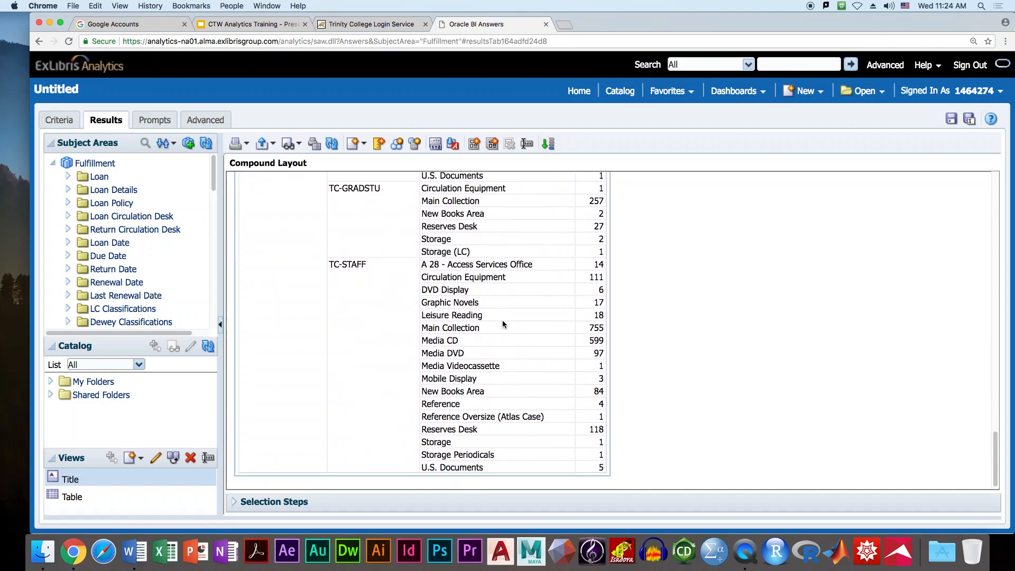
scroll(502, 319, "up", 10)
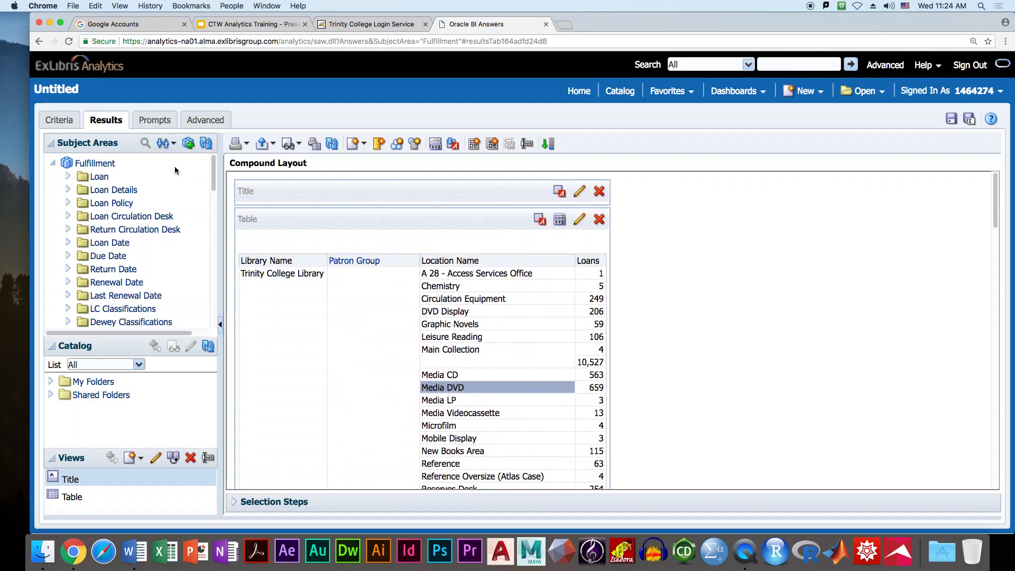
left_click(59, 120)
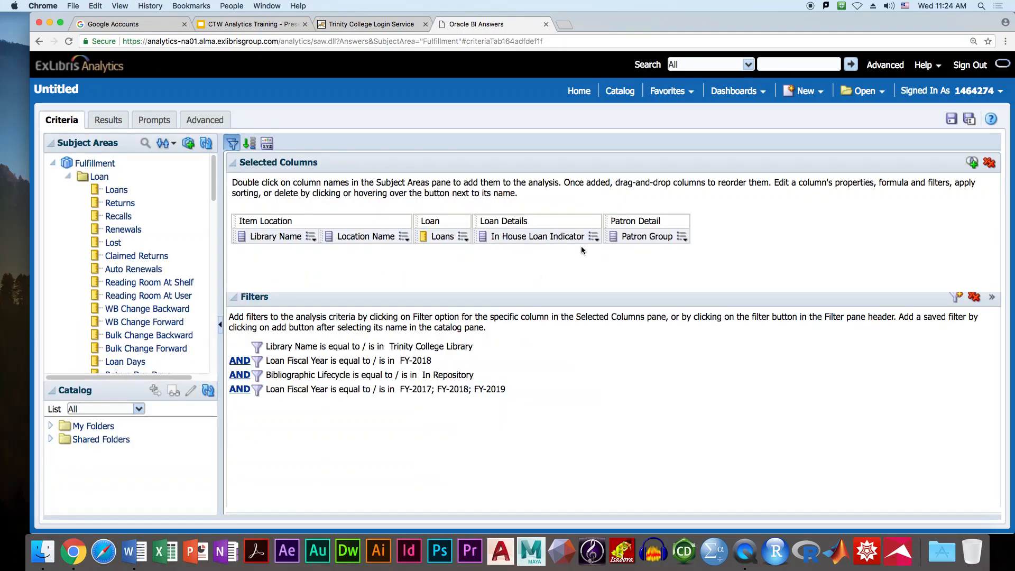
- Reopen the Table view editor and confirm In House Loan Indicator is still set to Hidden
left_click(683, 238)
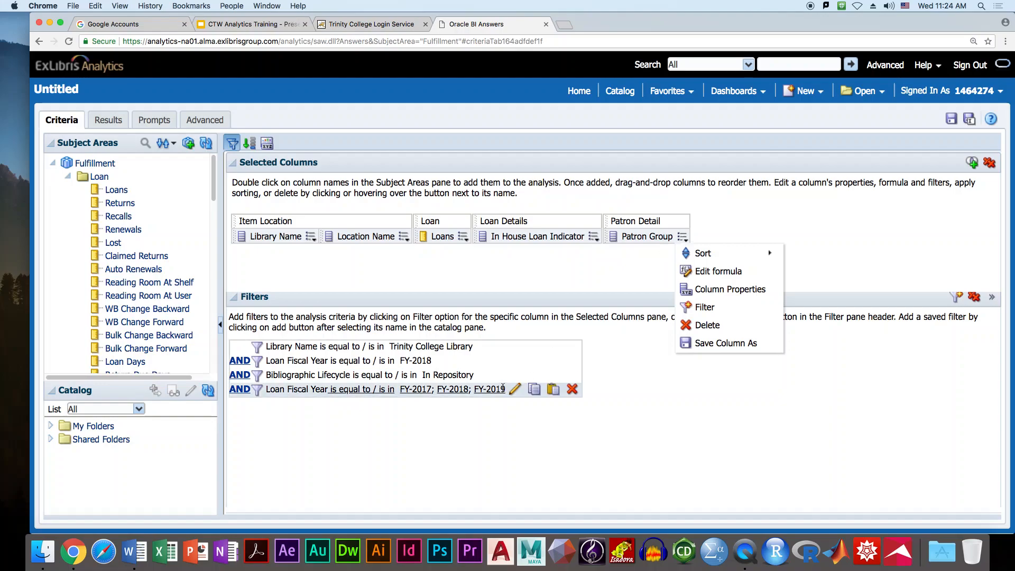
left_click(107, 120)
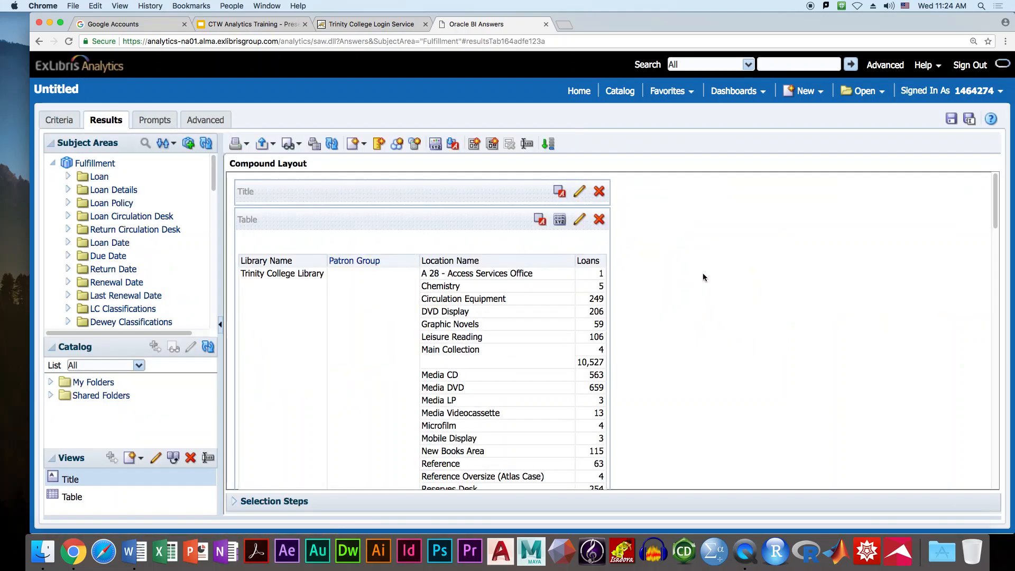
left_click(578, 221)
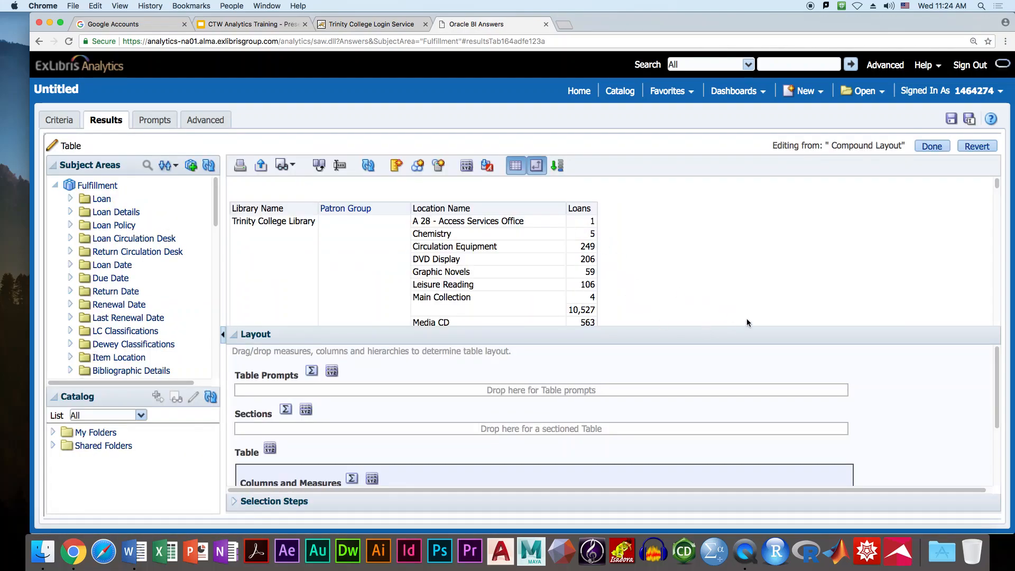
scroll(635, 375, "down", 3)
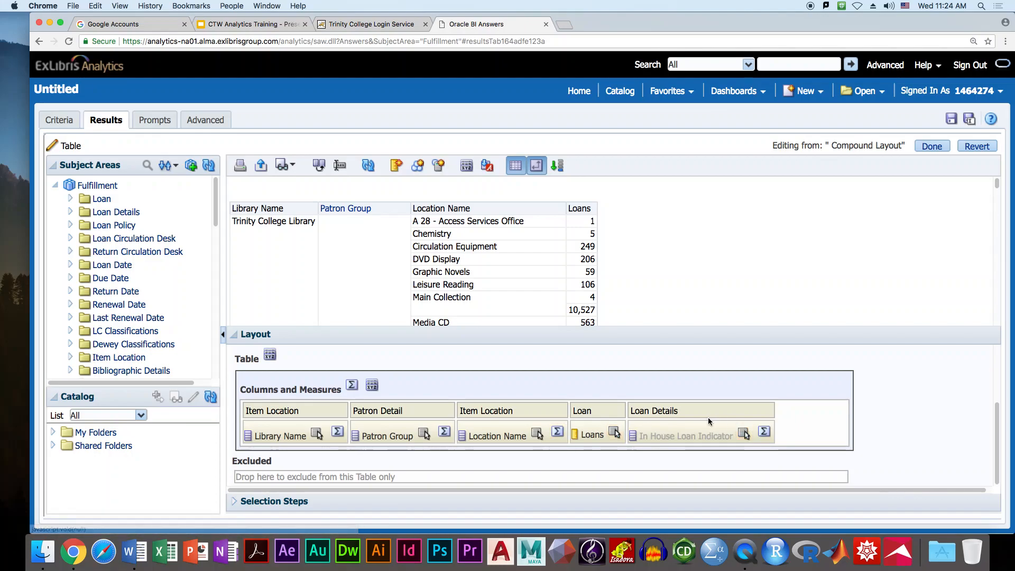
left_click(743, 435)
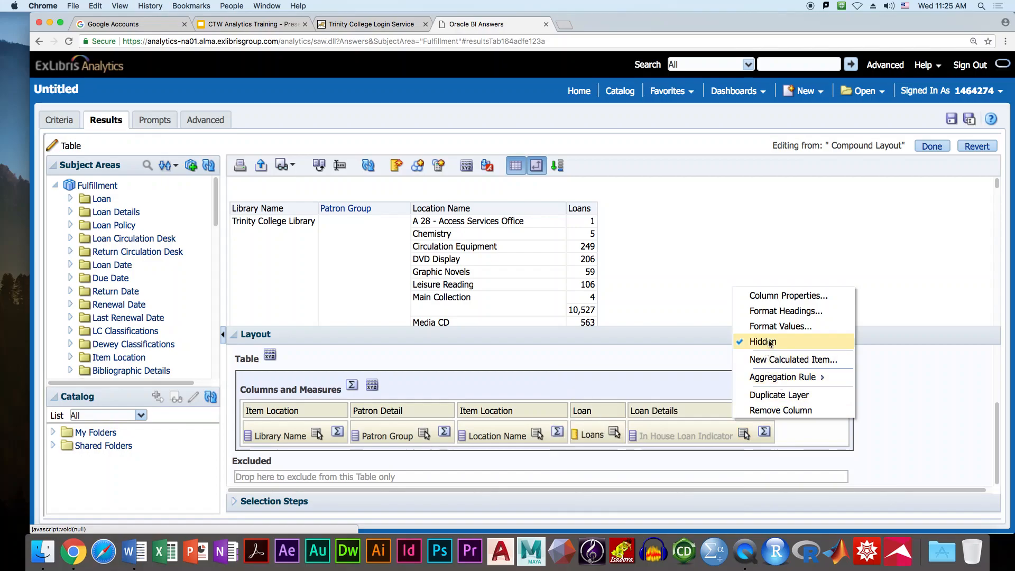
left_click(906, 417)
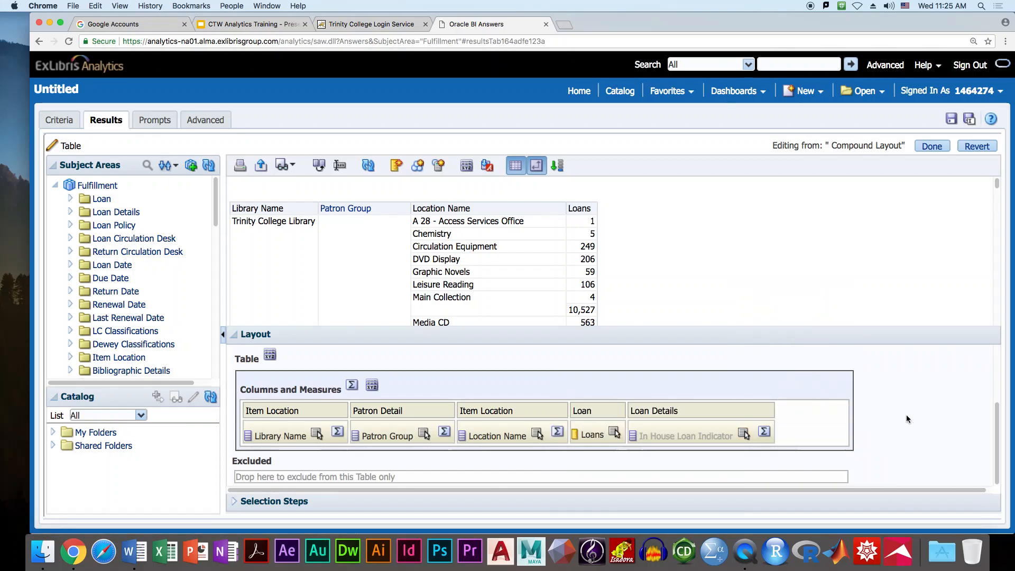
- Turn on Custom Headings for the Loans column and set its heading to 'Loans and browses'
left_click(61, 122)
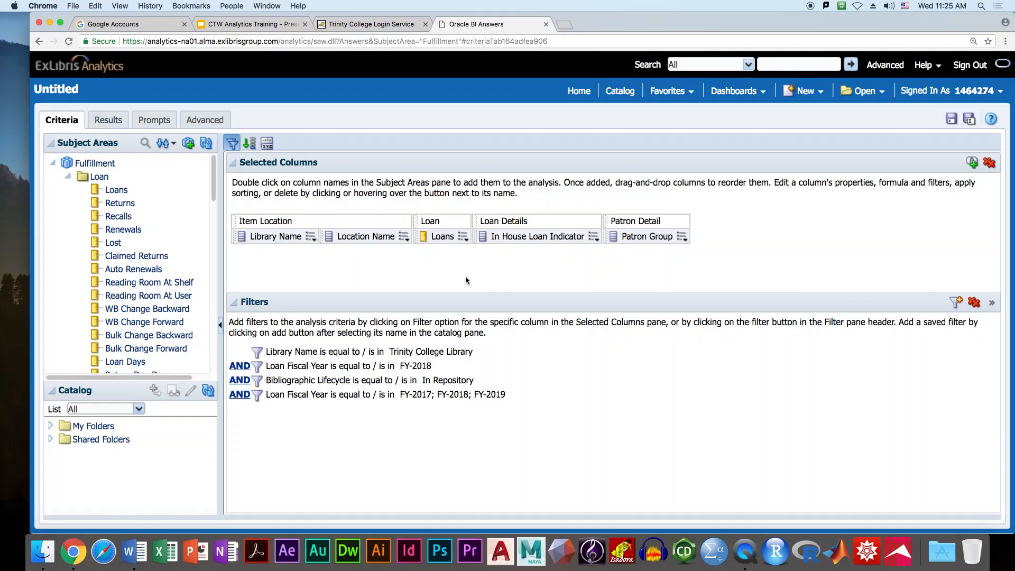
left_click(462, 238)
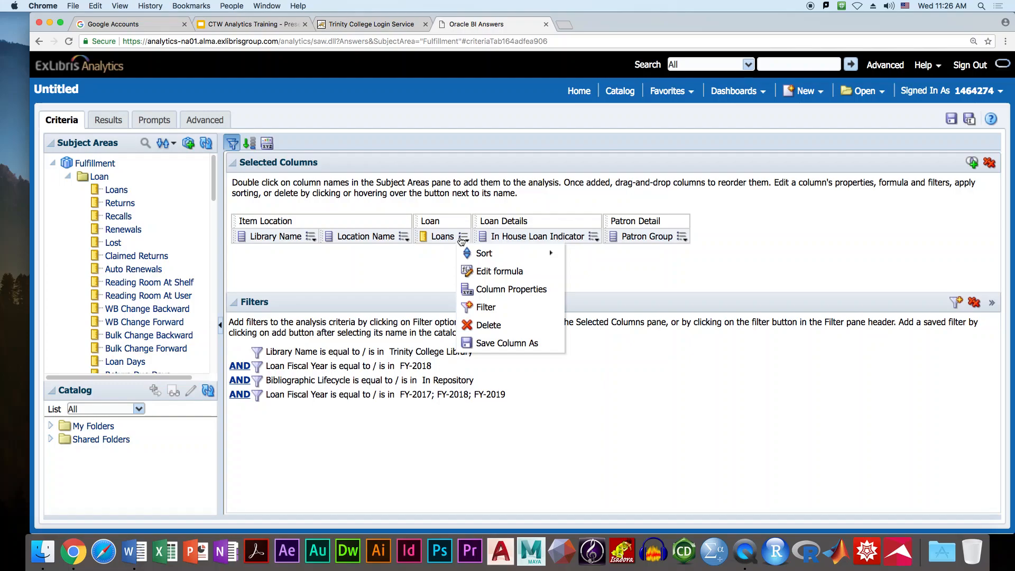
left_click(504, 289)
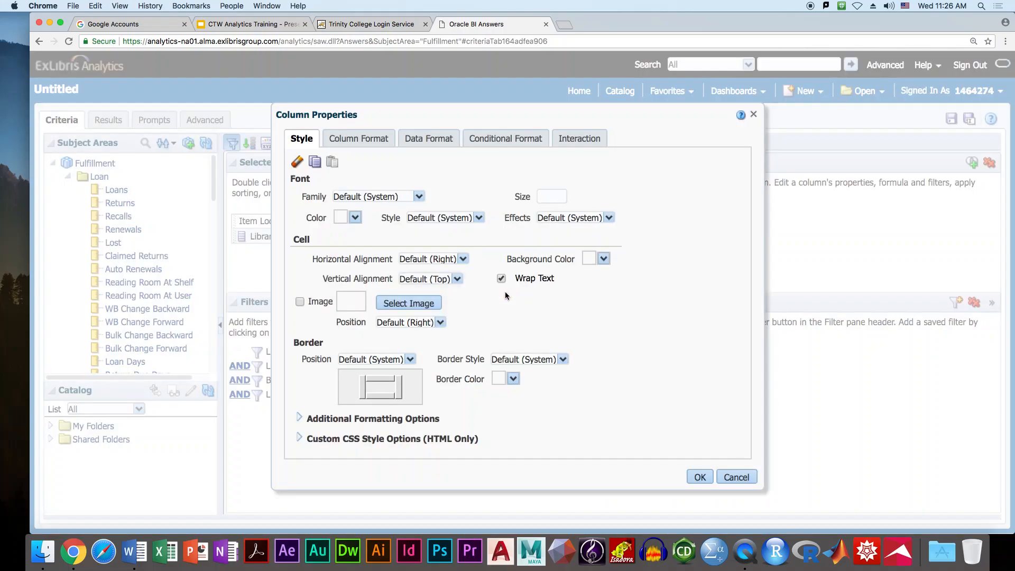
left_click(351, 142)
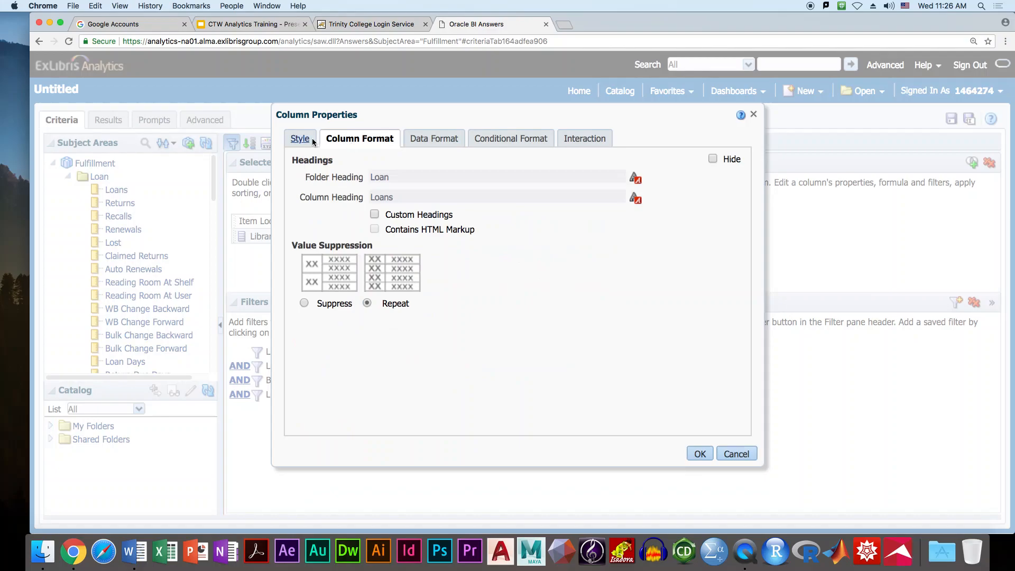
left_click(375, 214)
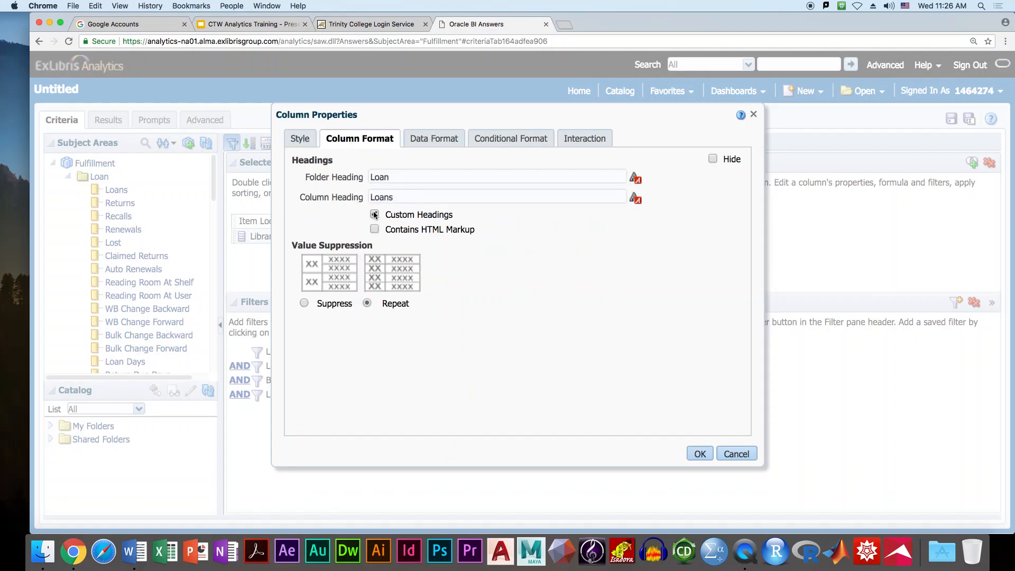
left_click(410, 198)
type("and browses")
left_click(698, 454)
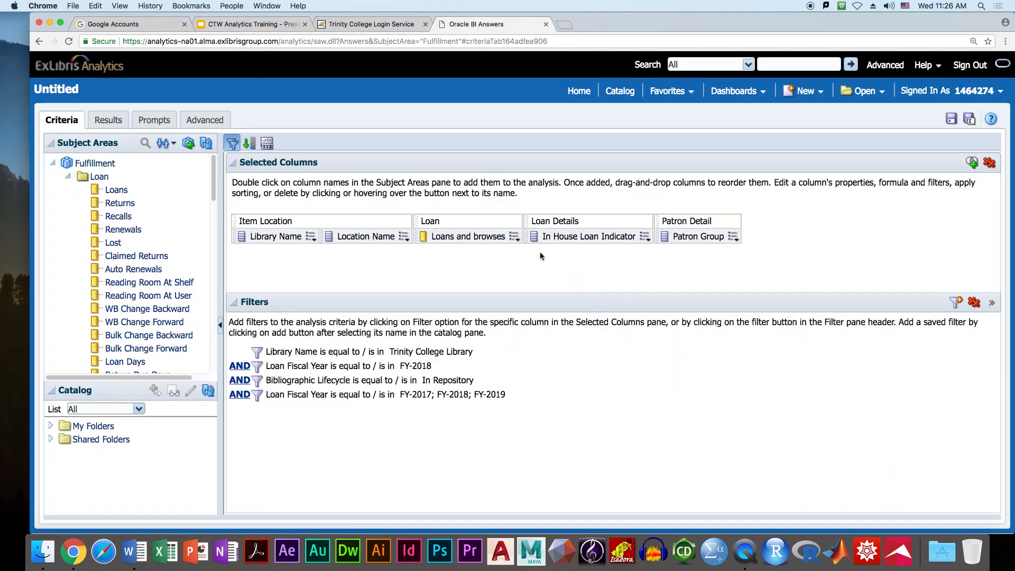
- Re-enable Custom Headings in Column Format and rewrite the loans column heading as 'Loan and browses'
left_click(515, 238)
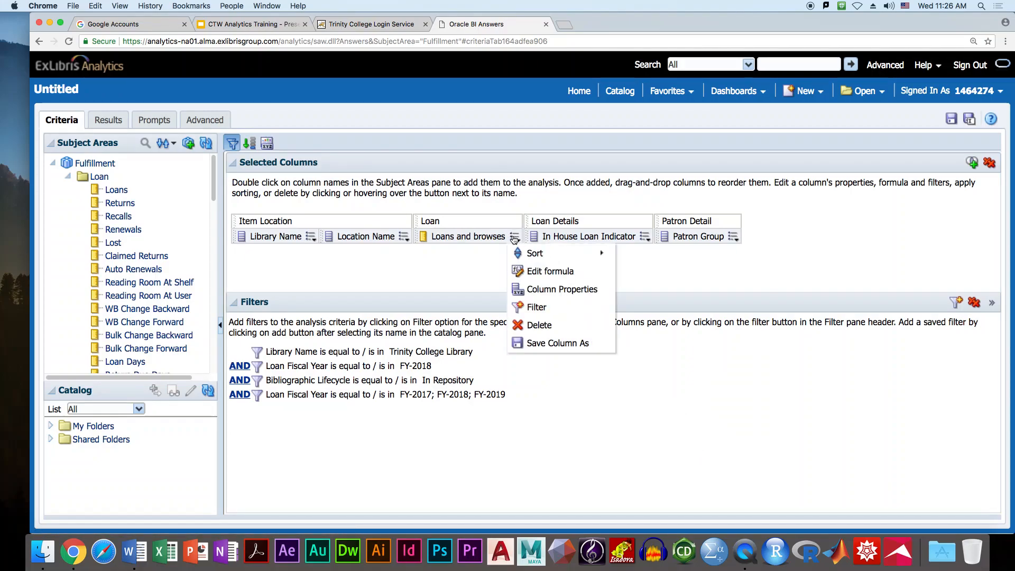
left_click(547, 290)
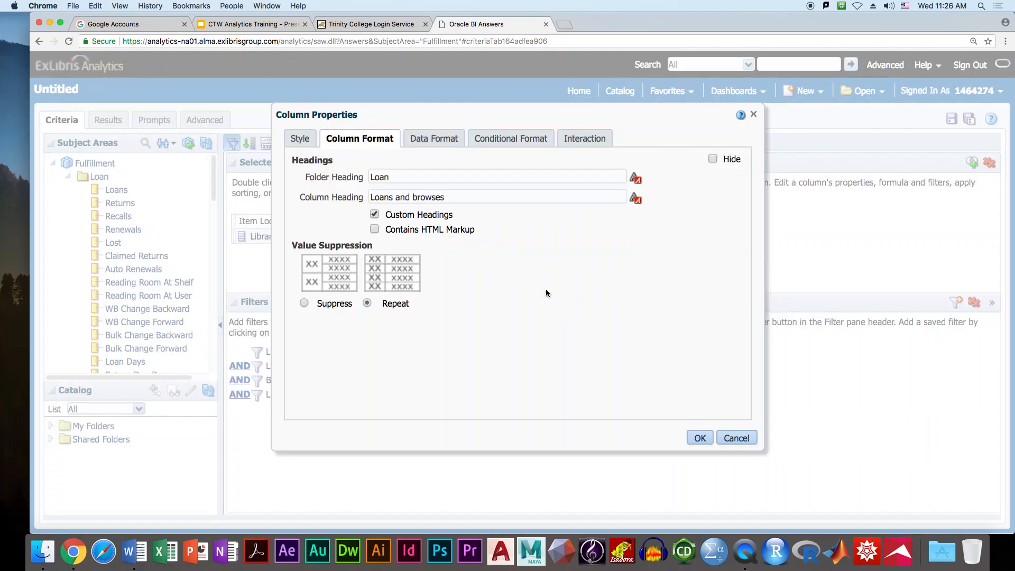
left_click(303, 139)
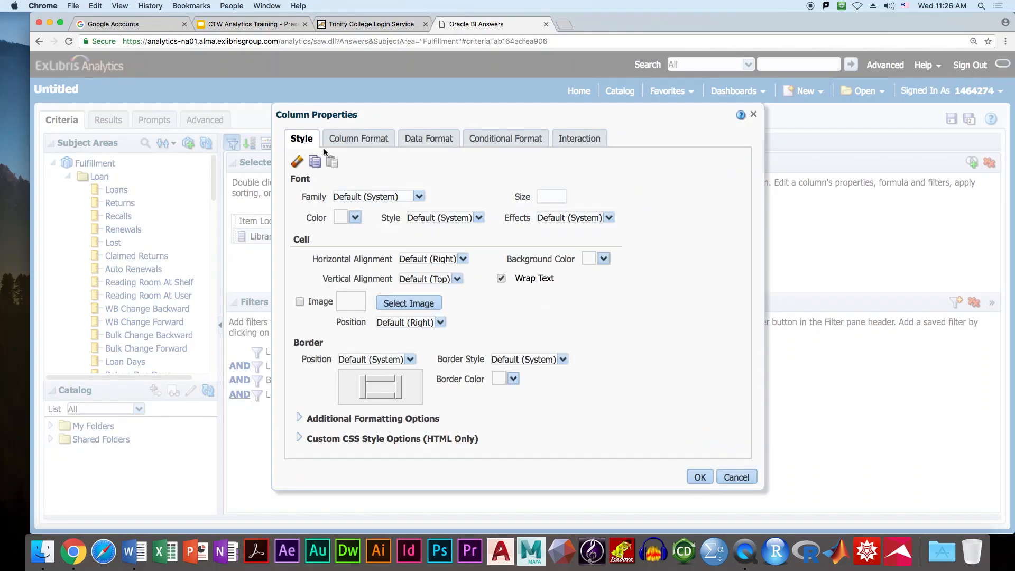
left_click(353, 143)
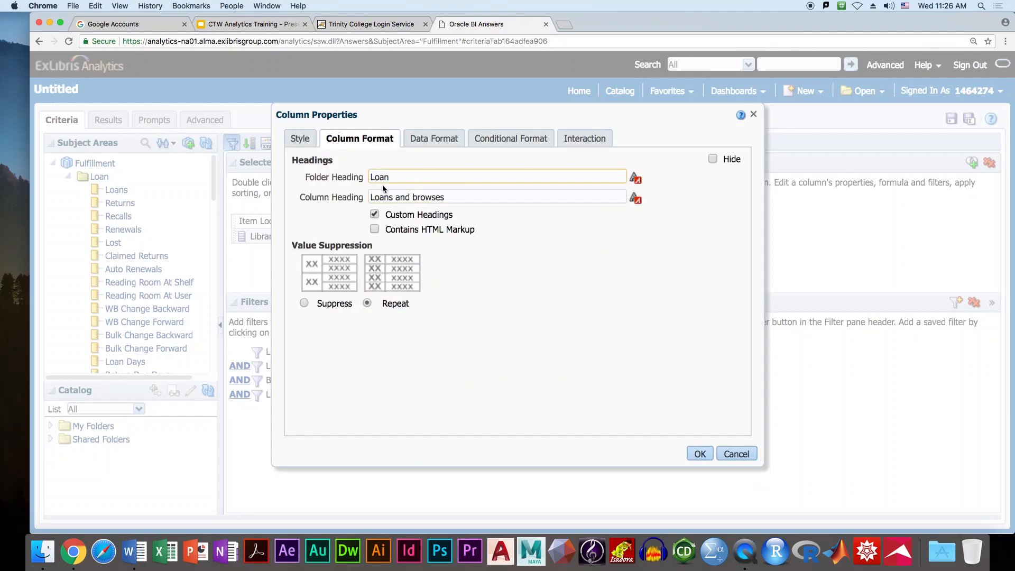
left_click(374, 214)
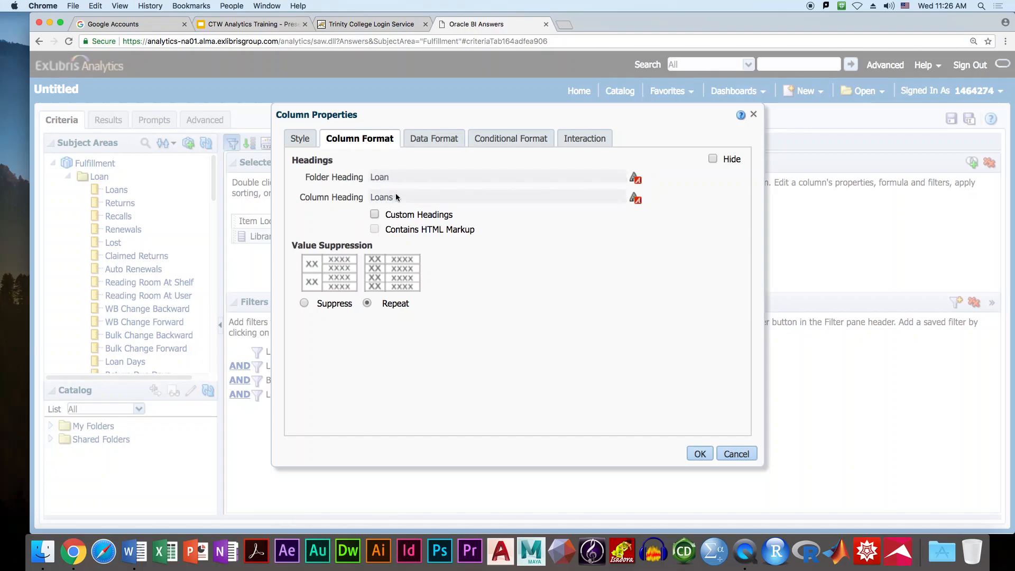
left_click(375, 214)
left_click(412, 199)
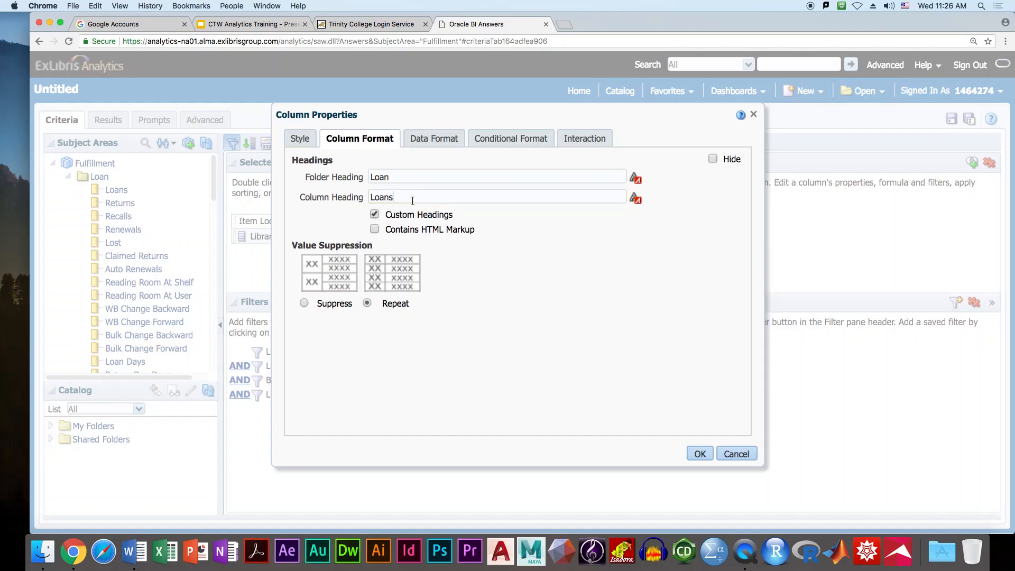
key("BackSpace")
type("and browses")
left_click(700, 453)
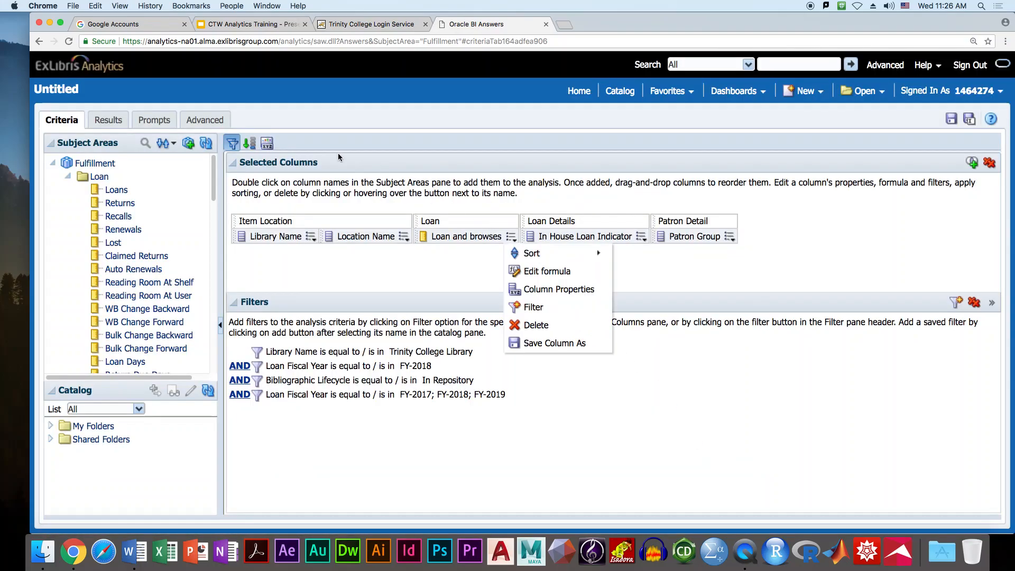
- Display the Results table showing the 'Loan and browses' heading over each location's loan counts
left_click(108, 121)
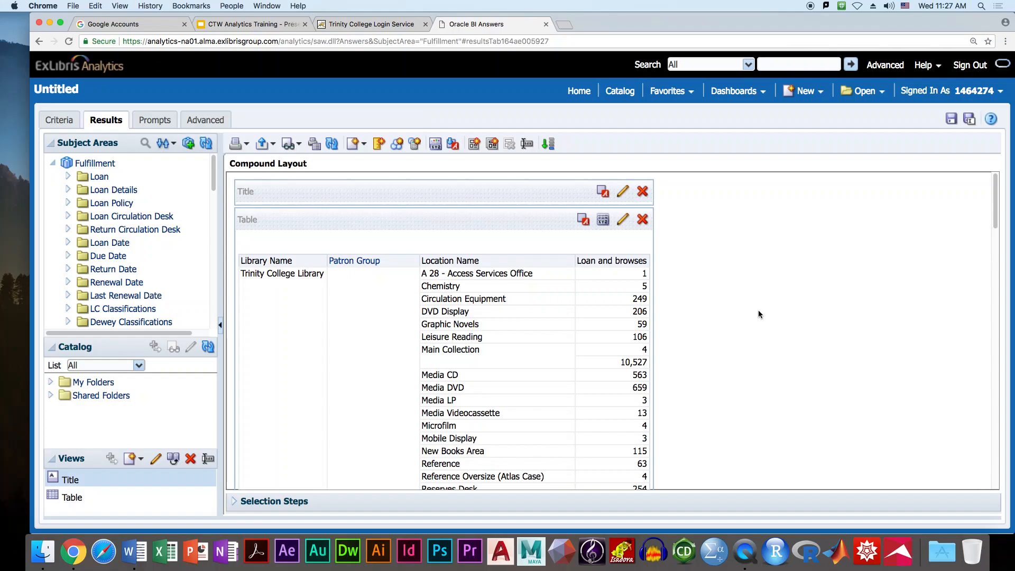
- Back on Criteria, open the Column Format properties of the 'Loan and browses' column
left_click(59, 120)
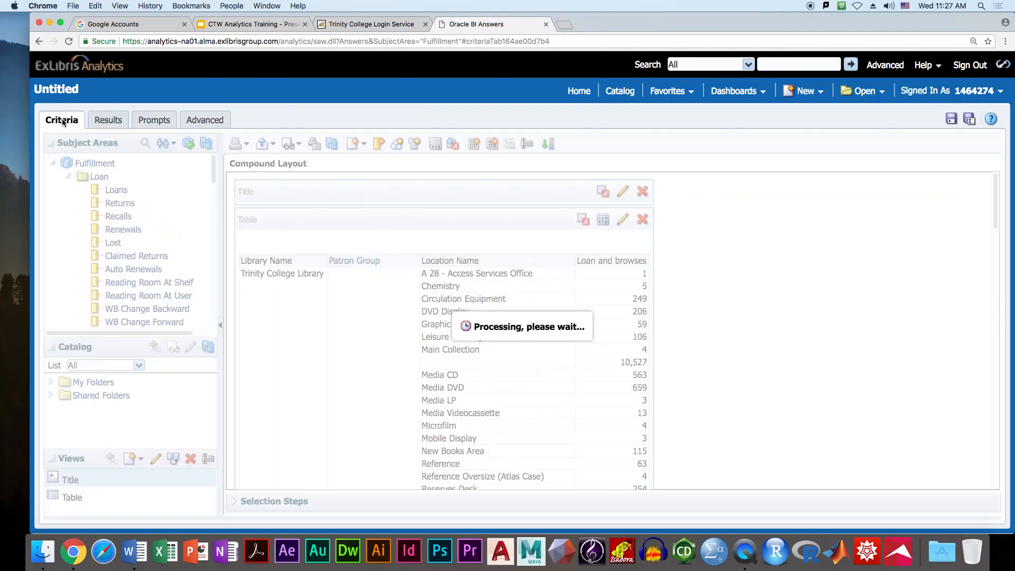
mouse_move(505, 240)
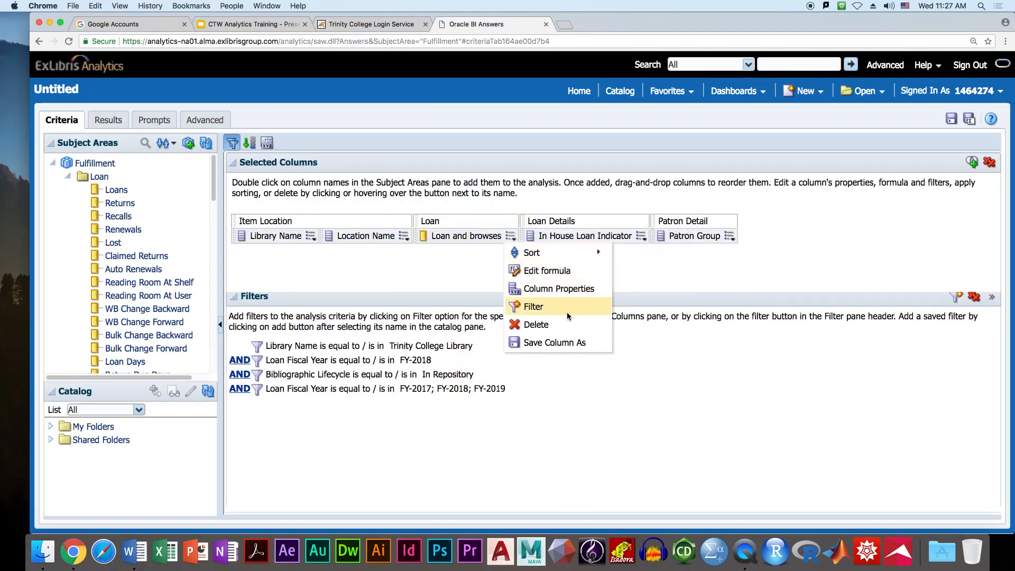
left_click(843, 259)
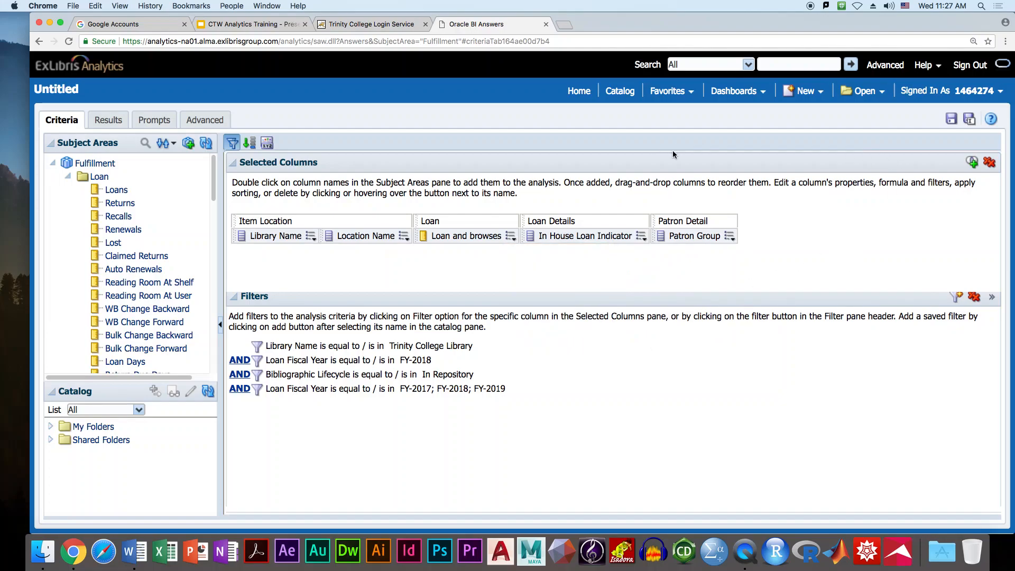
left_click(511, 237)
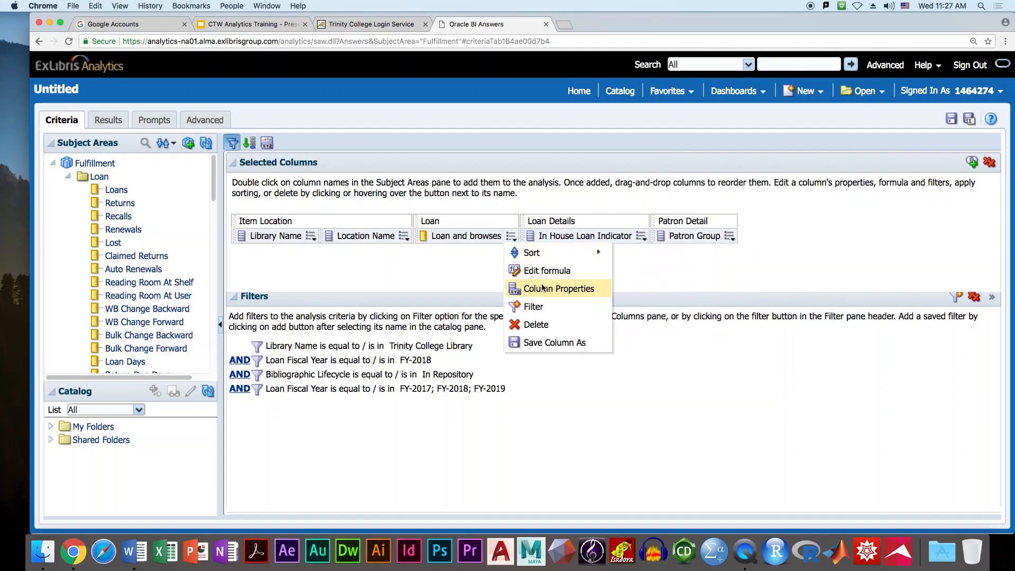
left_click(541, 289)
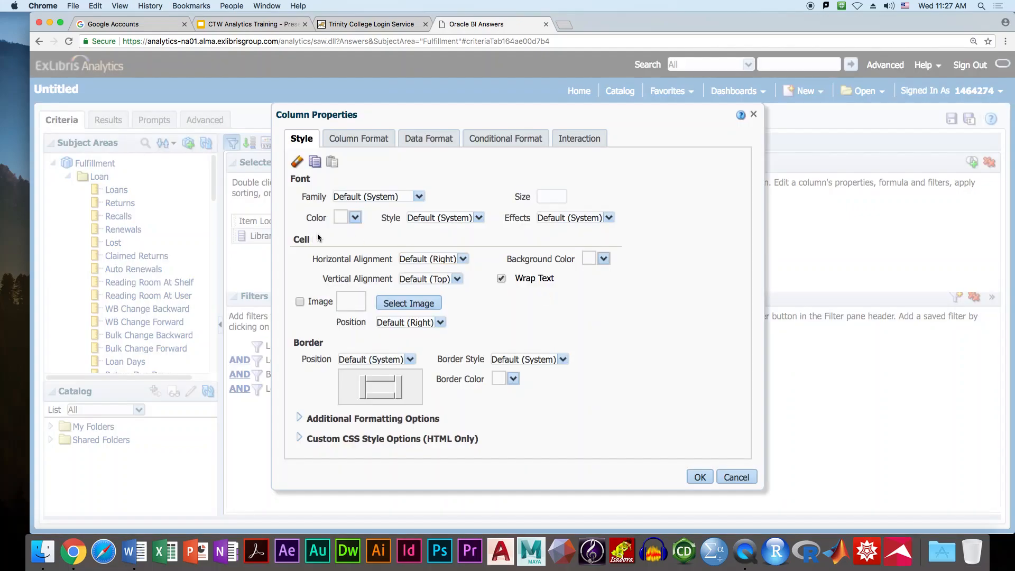
left_click(362, 139)
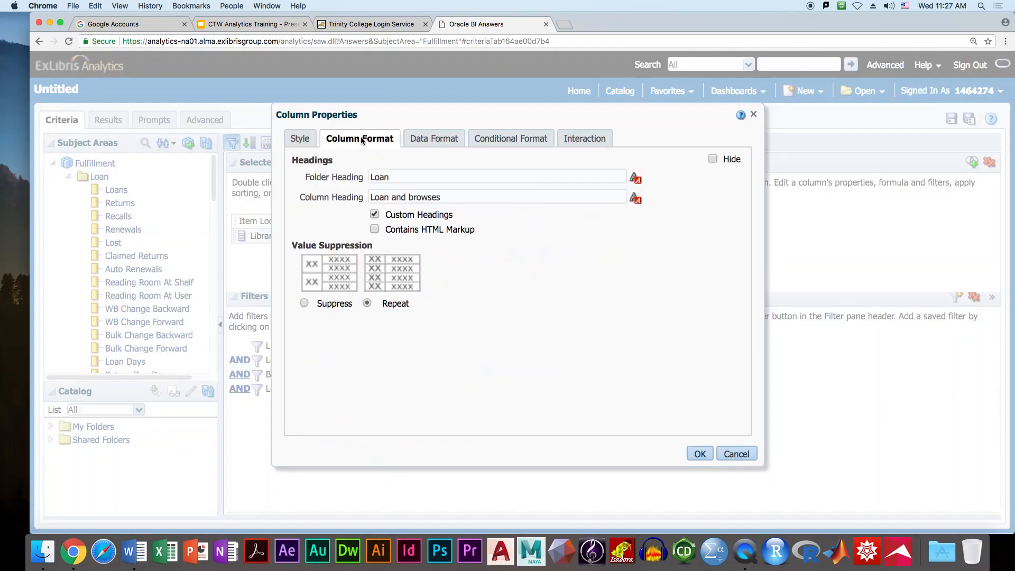
- Correct the custom heading to 'Loans and browses', preview it in Results, then return to Criteria
left_click(375, 214)
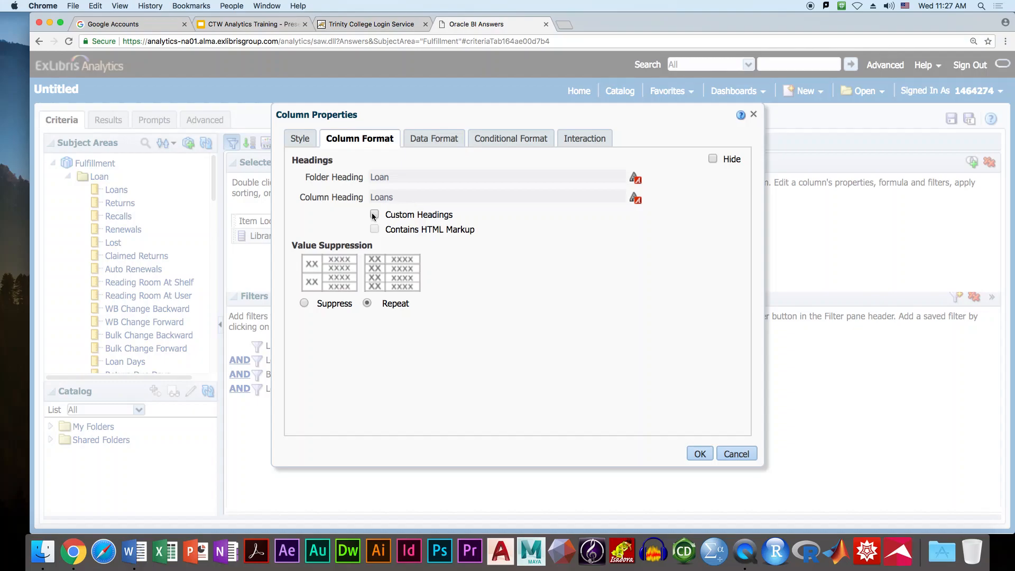
left_click(373, 215)
left_click(413, 199)
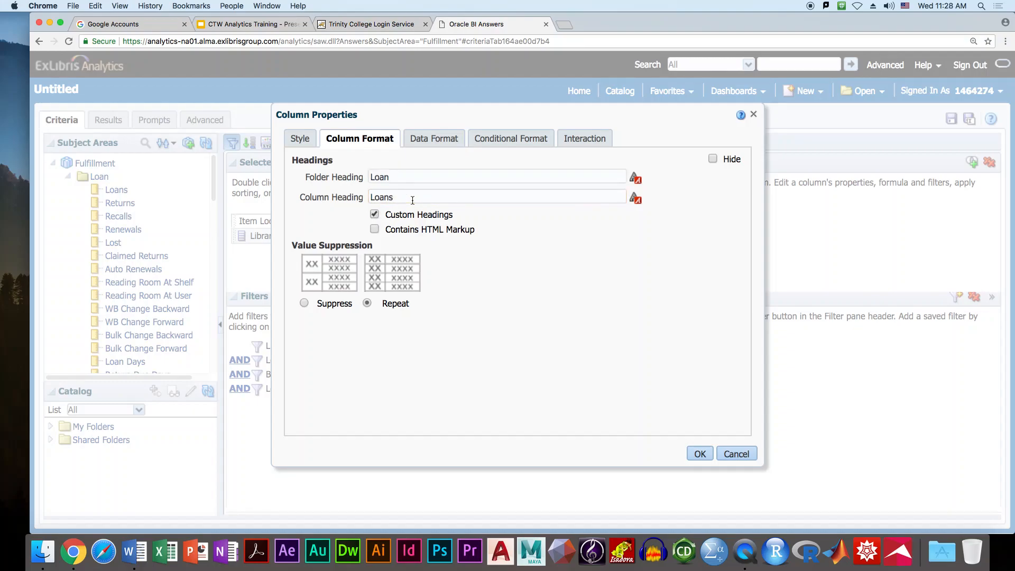
key("BackSpace")
type("an")
key("BackSpace")
key("BackSpace")
type("s and broses")
key("BackSpace")
key("BackSpace")
key("BackSpace")
type("wses")
left_click(700, 454)
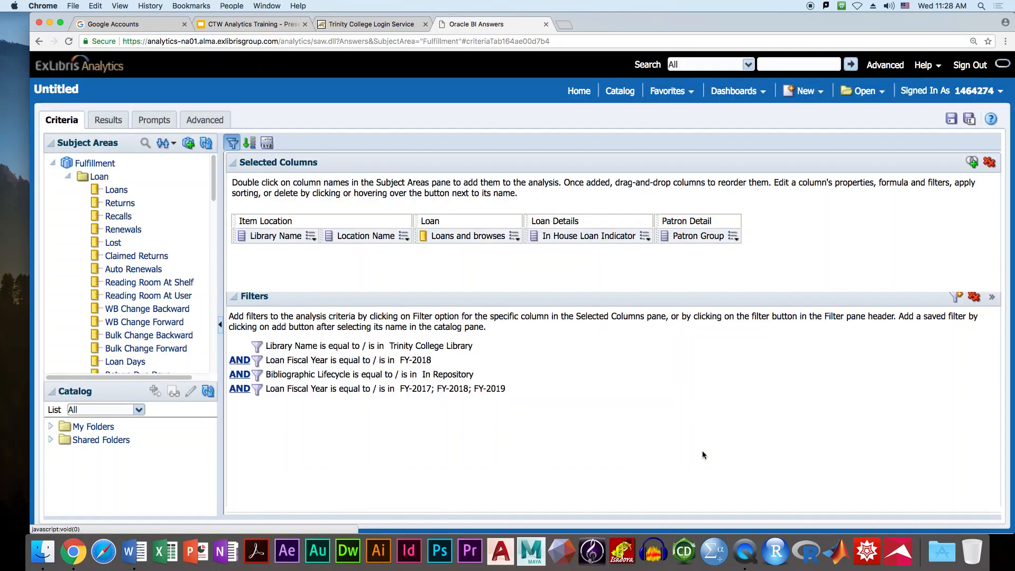
left_click(116, 122)
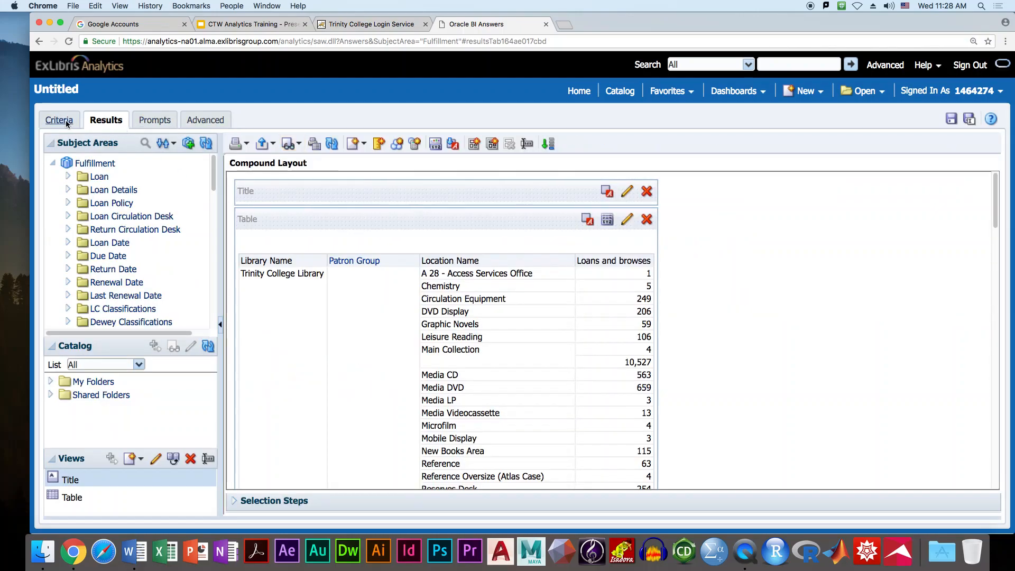
left_click(55, 121)
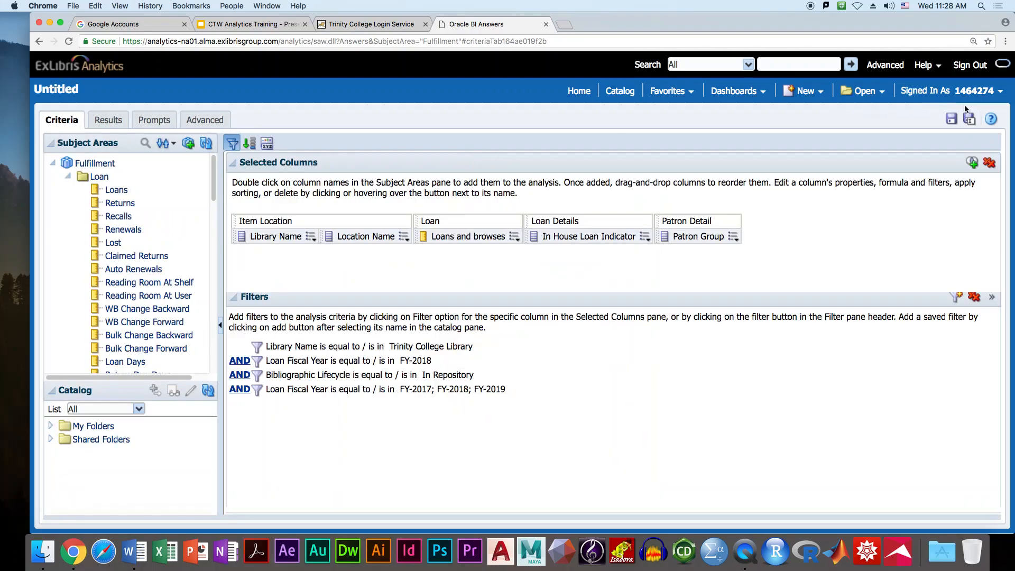
- Save the analysis in Class Save Folder, replacing 'Untitled' with 'Loans in Trinity main collection'
left_click(952, 120)
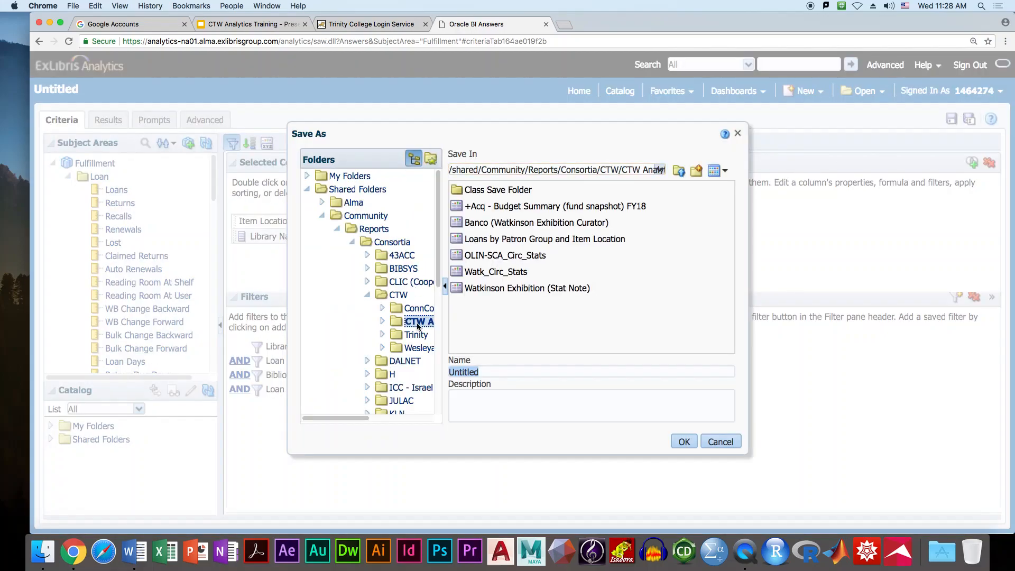
double_click(487, 195)
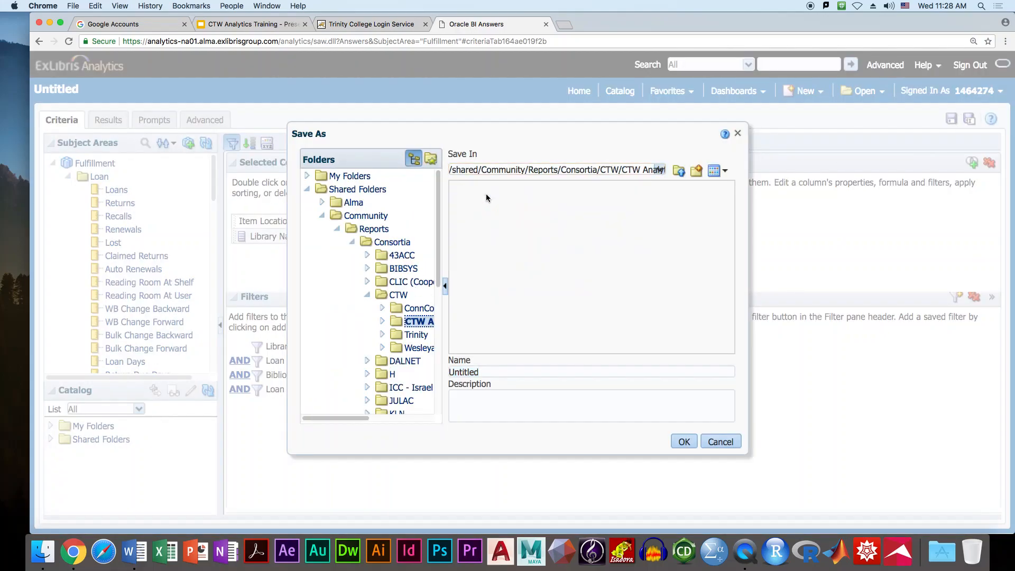
left_click(507, 370)
left_click_drag(510, 372, 449, 371)
type("Loans in Trinity main collection")
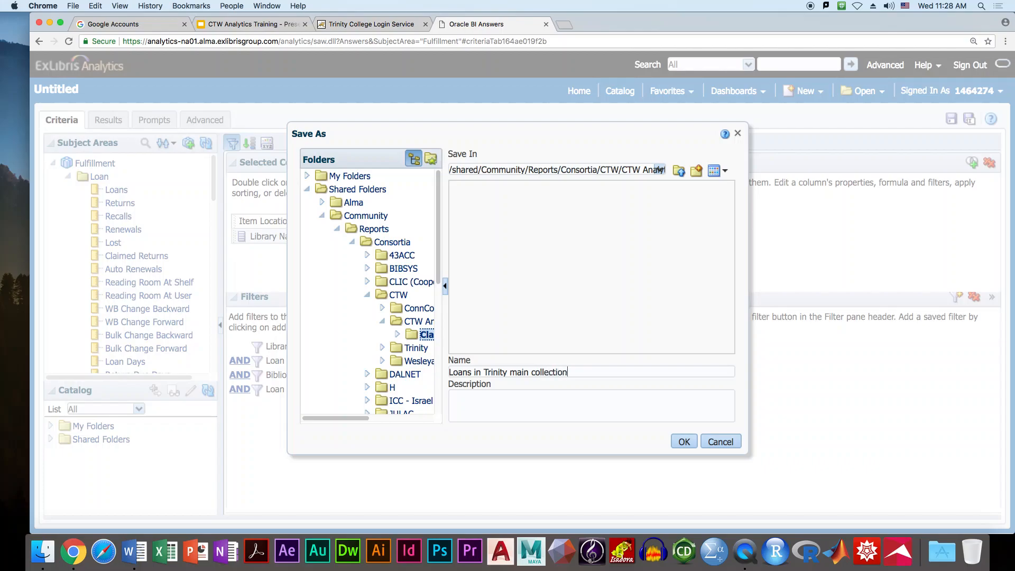
left_click(497, 411)
left_click(679, 444)
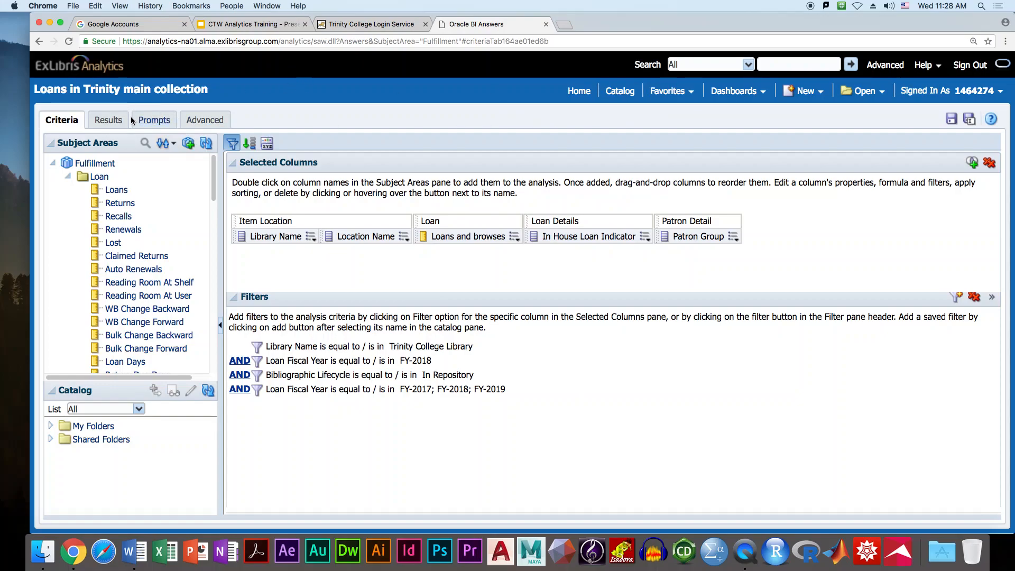
- Uncheck Display Saved Name and set the Title view to 'Loan numbers for Trinity FY18 main collection'
left_click(106, 121)
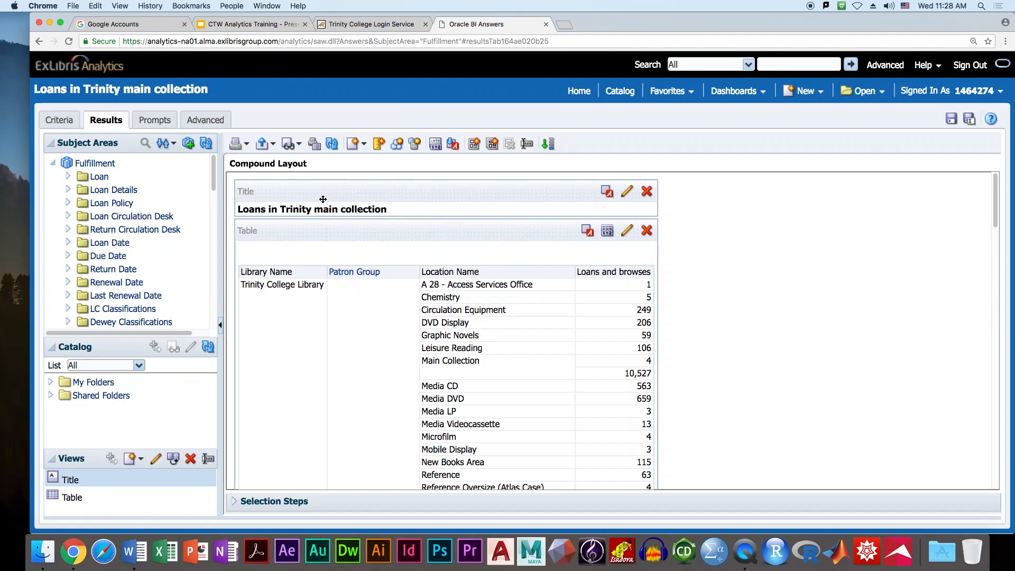
left_click(627, 194)
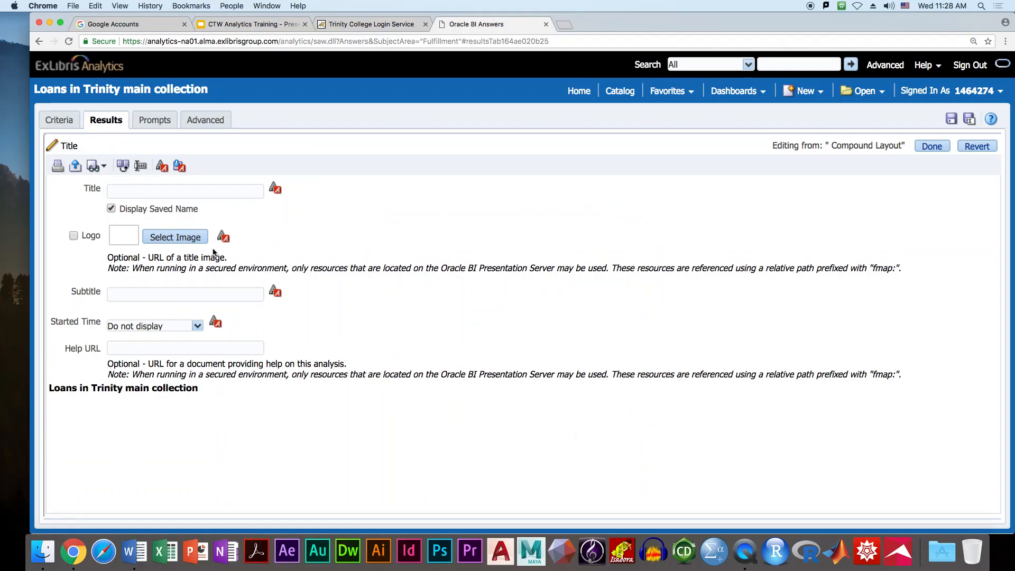
left_click(133, 197)
left_click(112, 208)
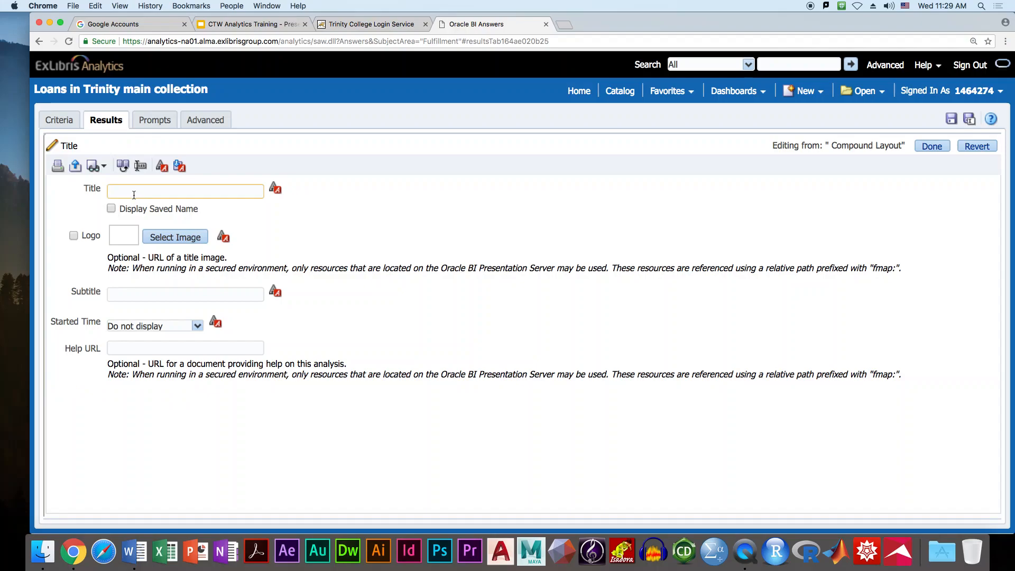
left_click(132, 195)
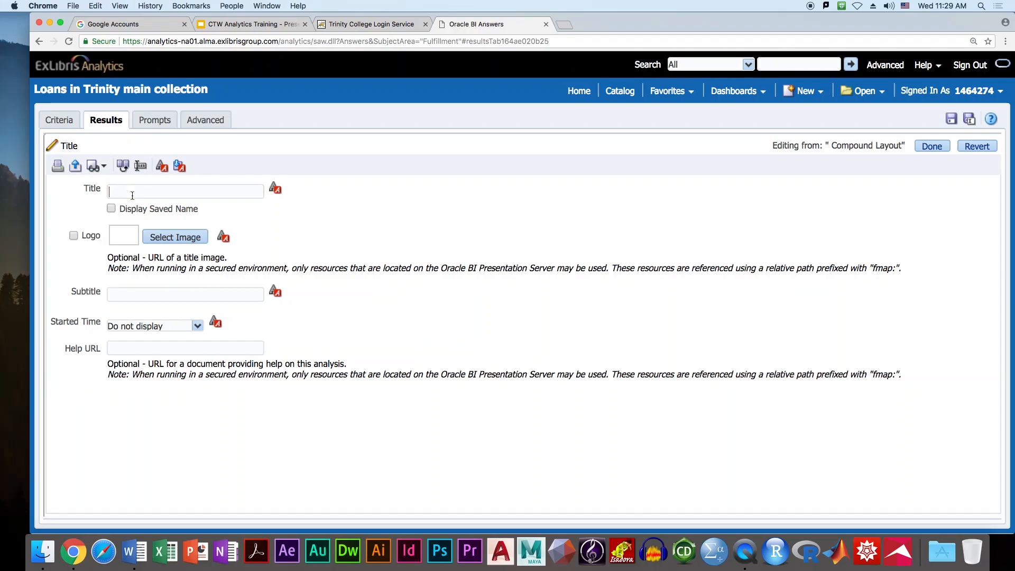
type("Loan numbers for Trinity FY")
type("18 main collection")
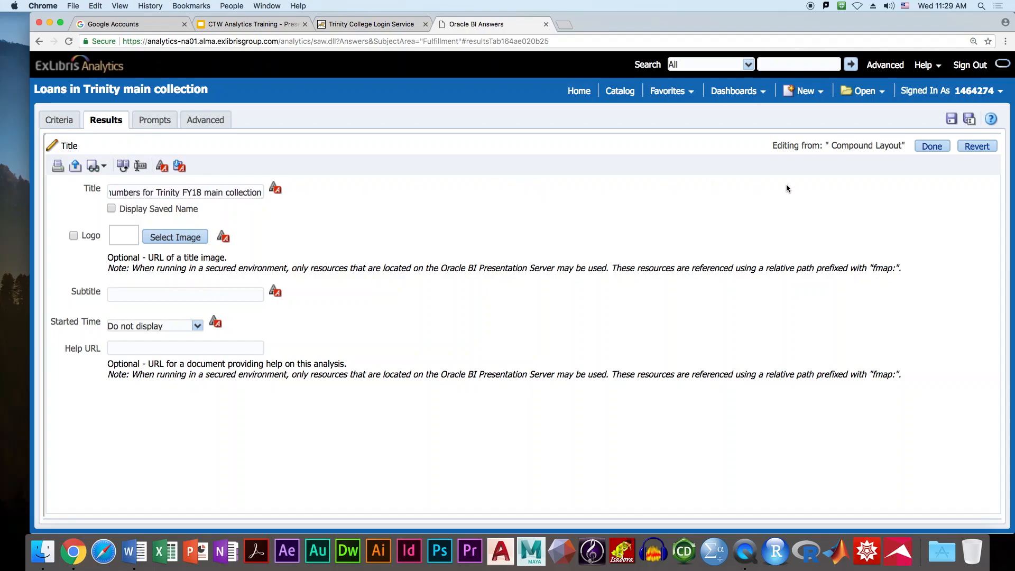
left_click(927, 147)
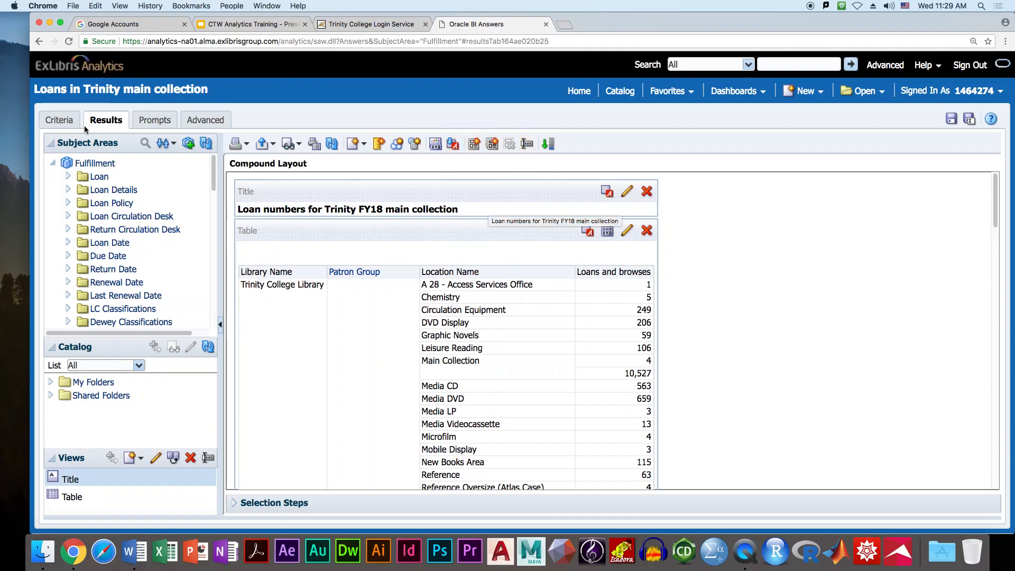
- In the Title view, enter subtitle 'Filtered for FY18, by library and location, and for Not in House loans'
left_click(627, 192)
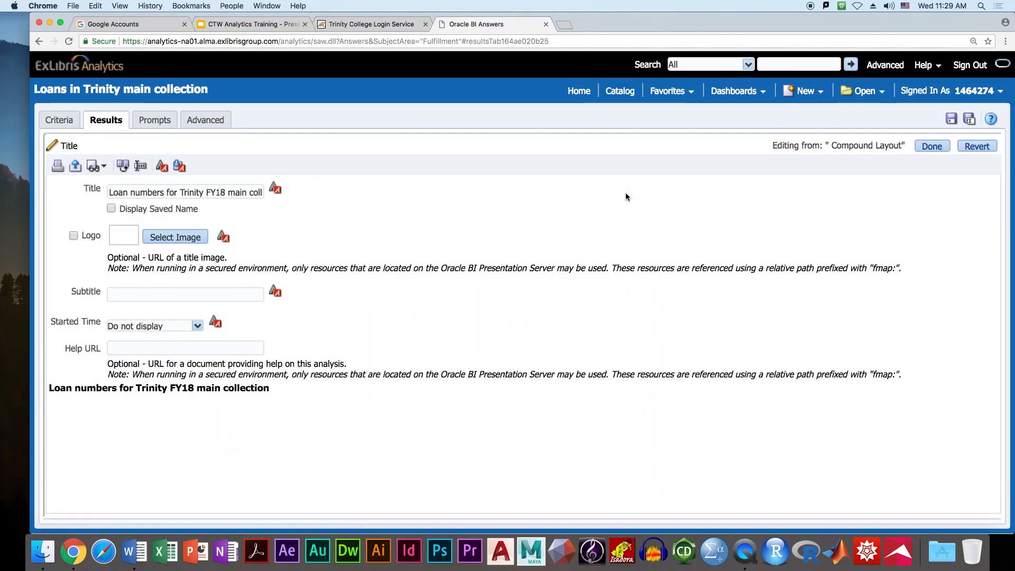
left_click(215, 295)
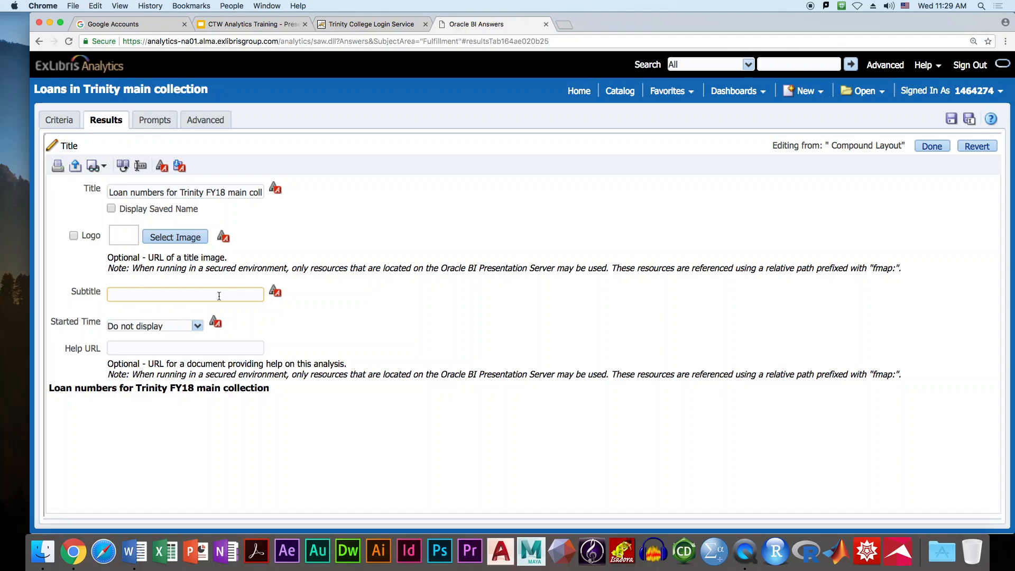
left_click(219, 296)
type("Filtered for F")
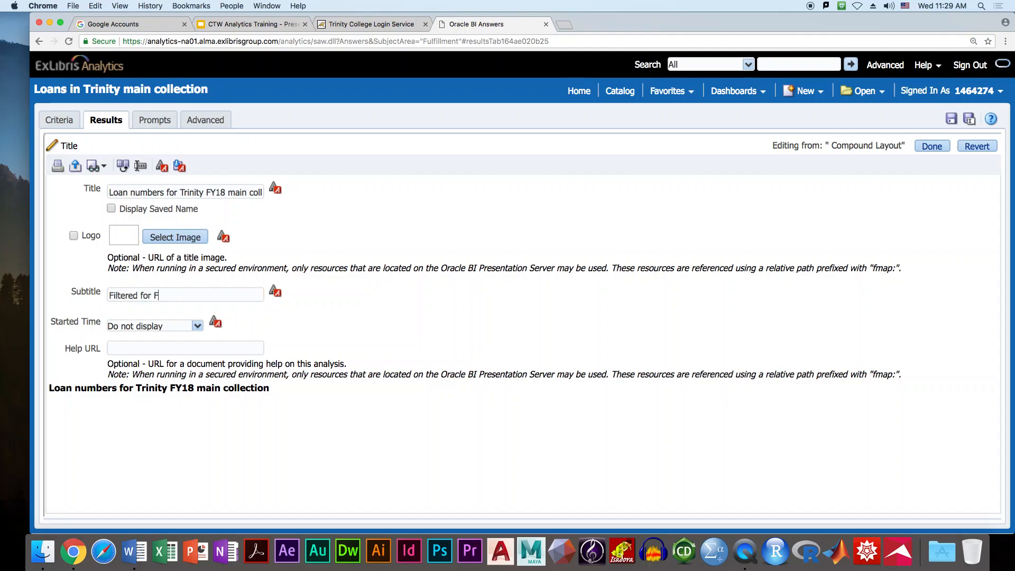
type("Y18,")
key("BackSpace")
key("BackSpace")
type(", by library and location")
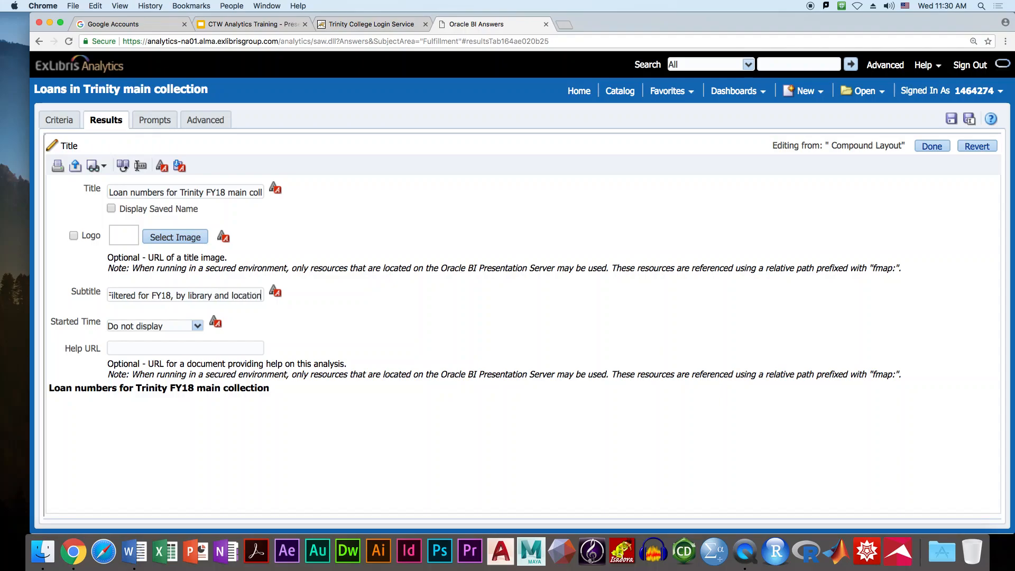
type(", and for")
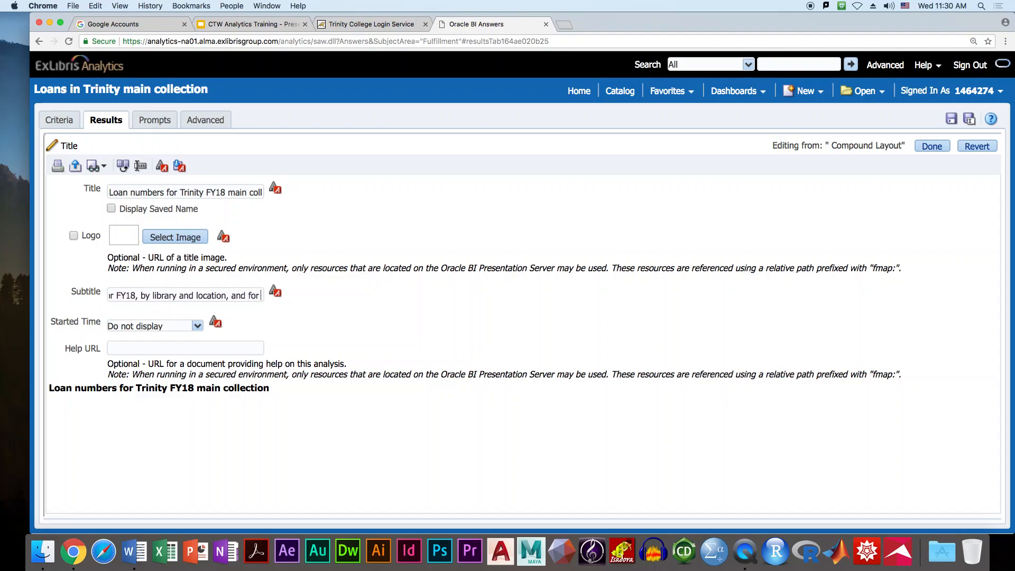
type(" Not")
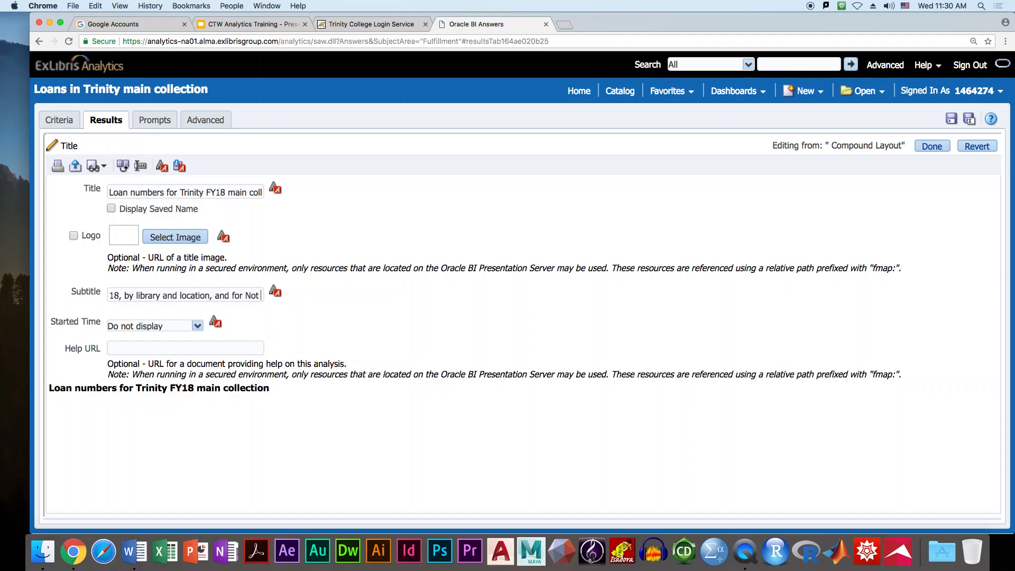
type(" in House loans")
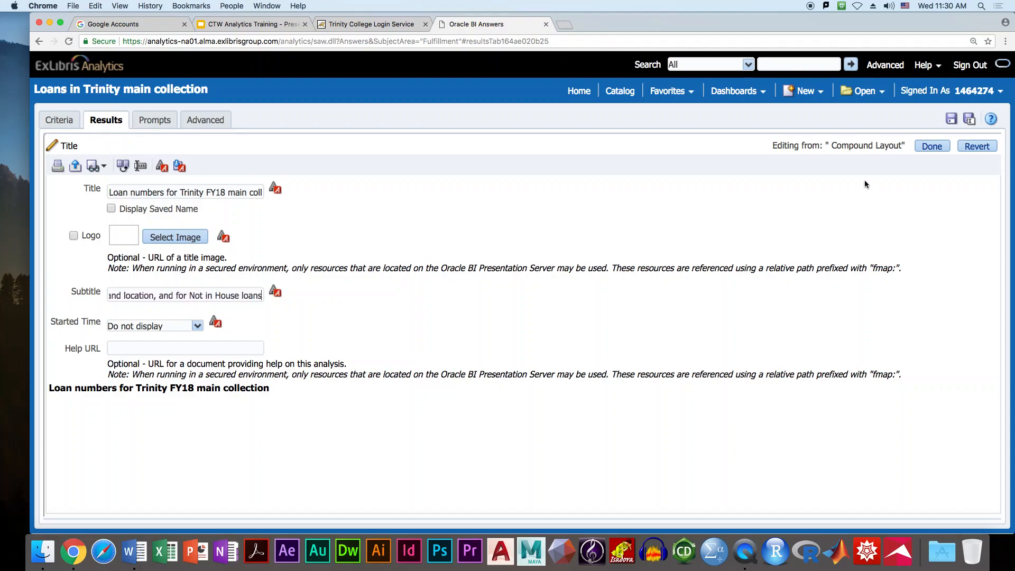
left_click(928, 146)
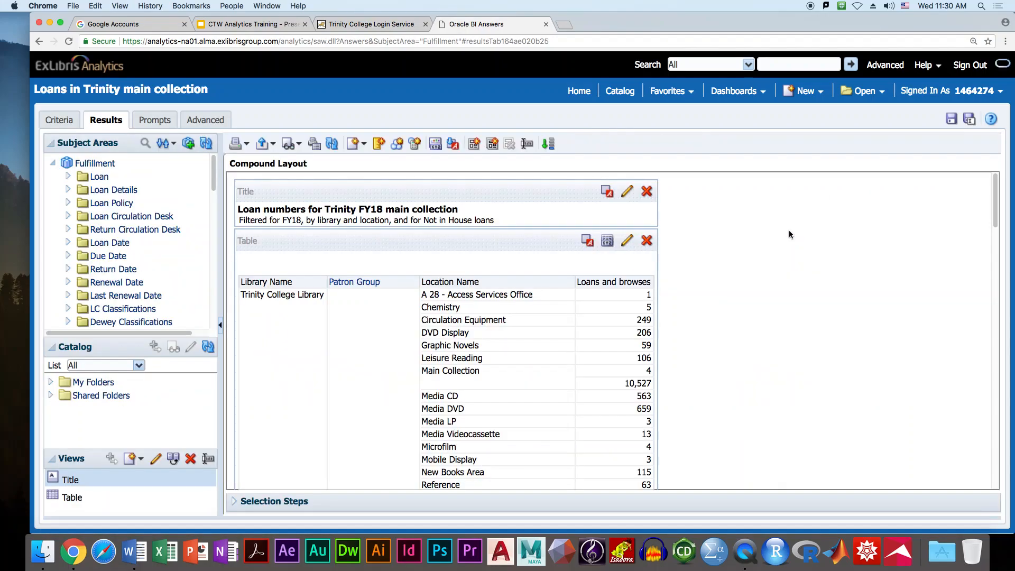
mouse_move(631, 283)
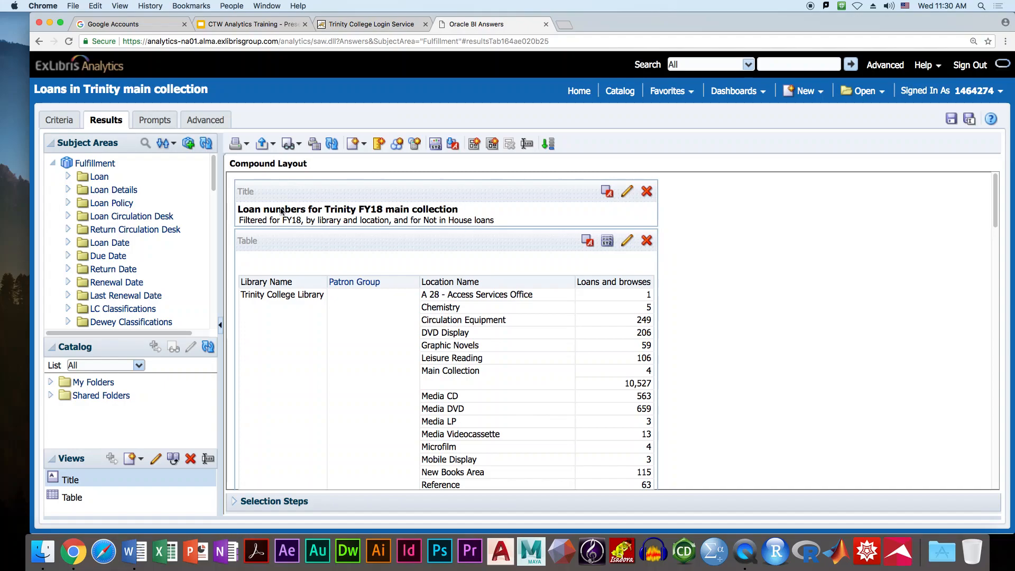
- Back on the criteria, inspect the In House Loan Indicator formula and heading settings, leaving them unchanged
left_click(60, 121)
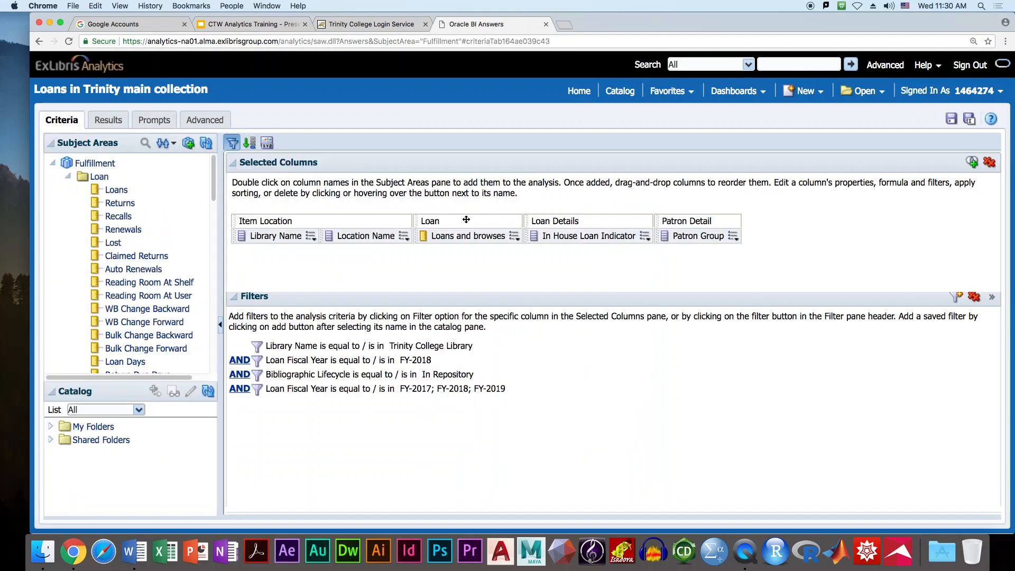
left_click(645, 236)
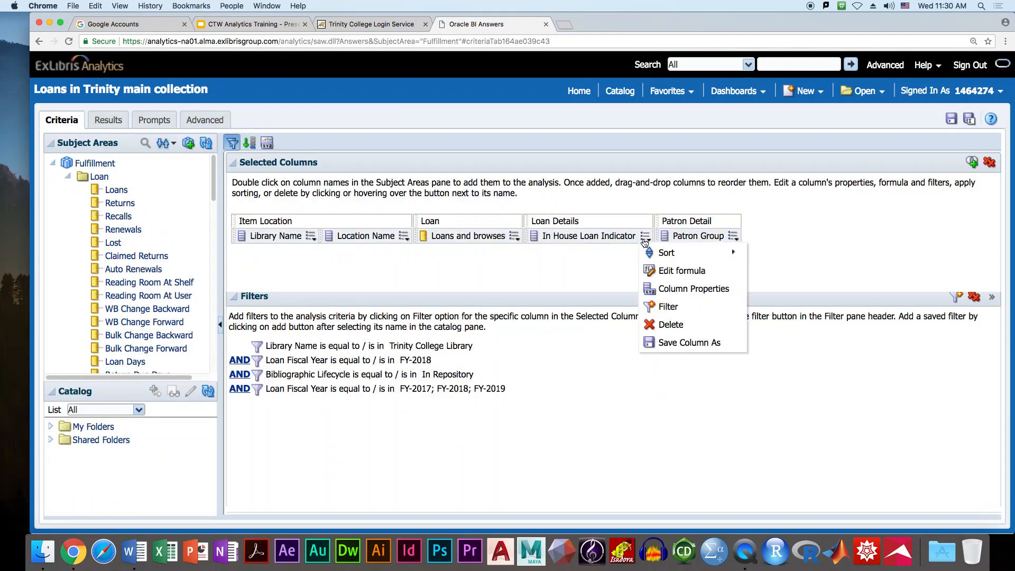
left_click(680, 270)
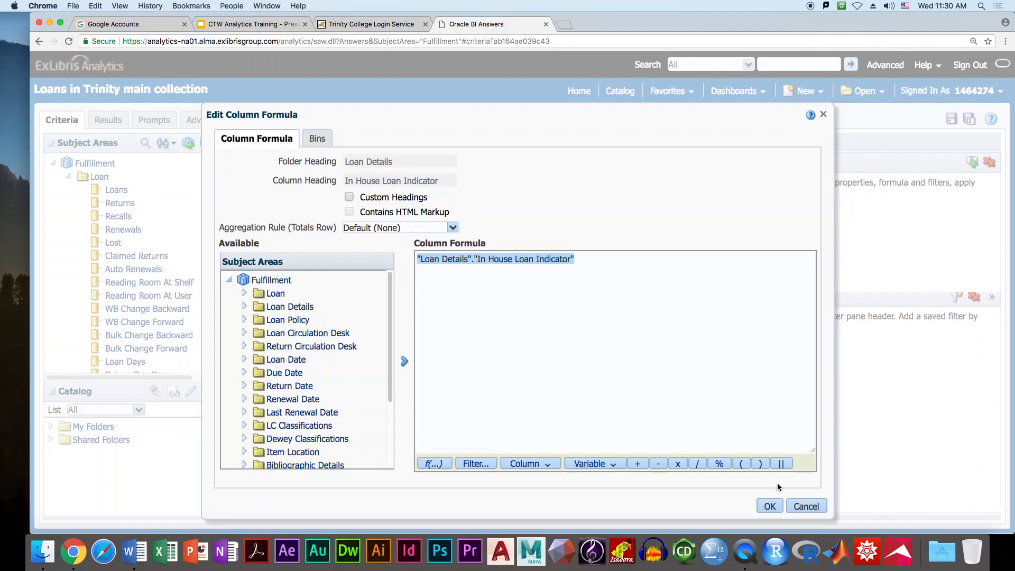
left_click(805, 507)
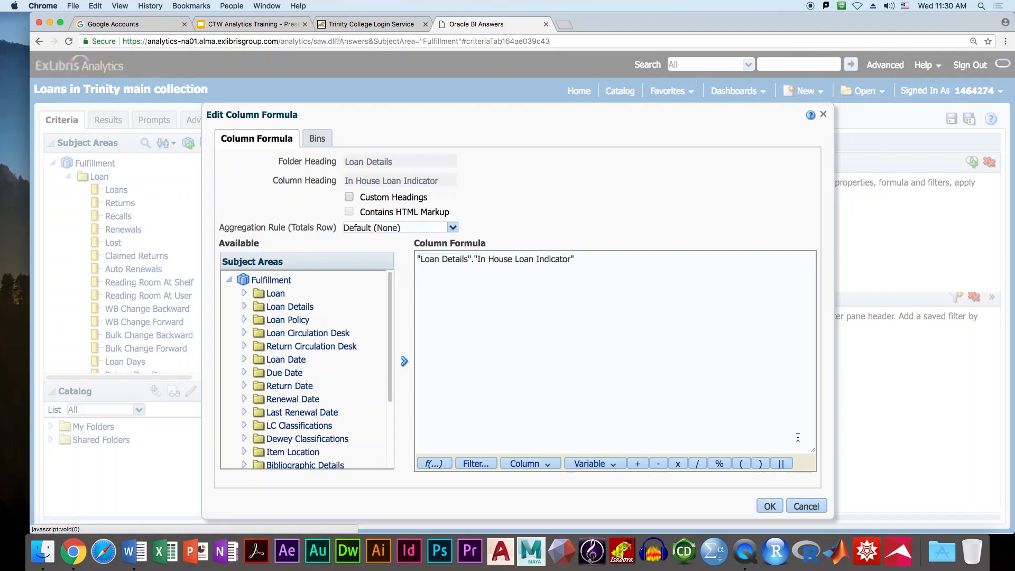
left_click(801, 506)
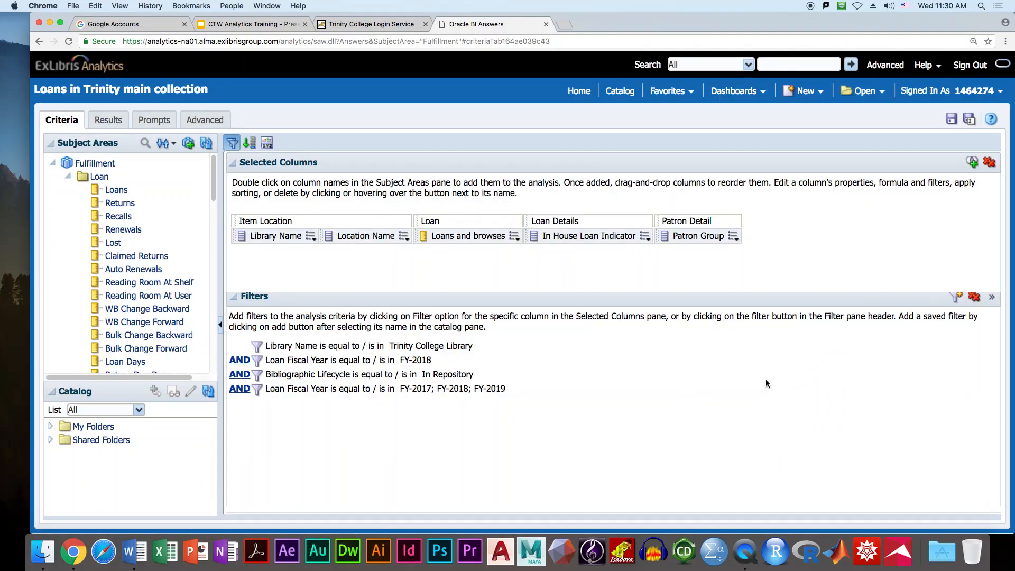
left_click(645, 238)
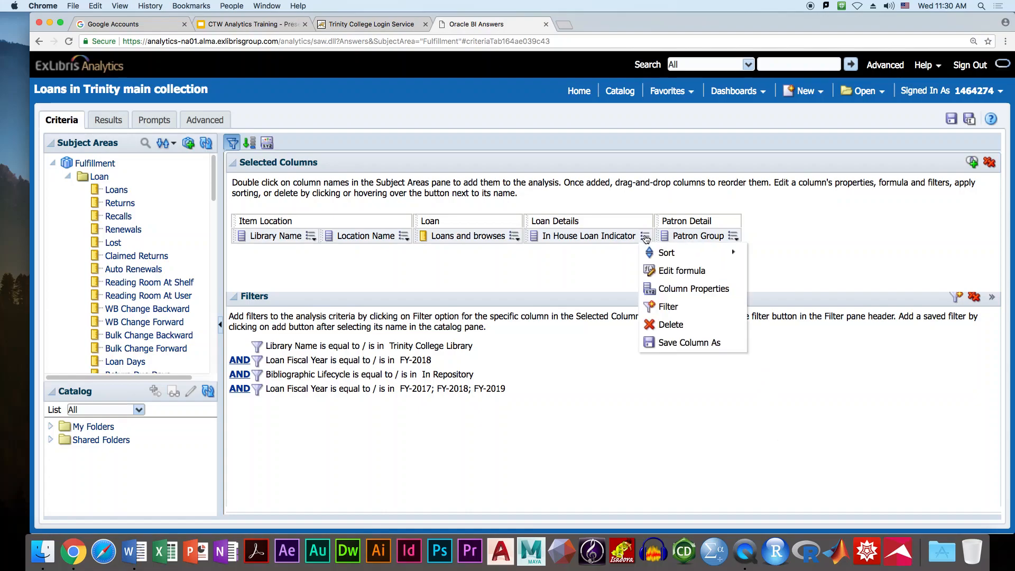
left_click(663, 288)
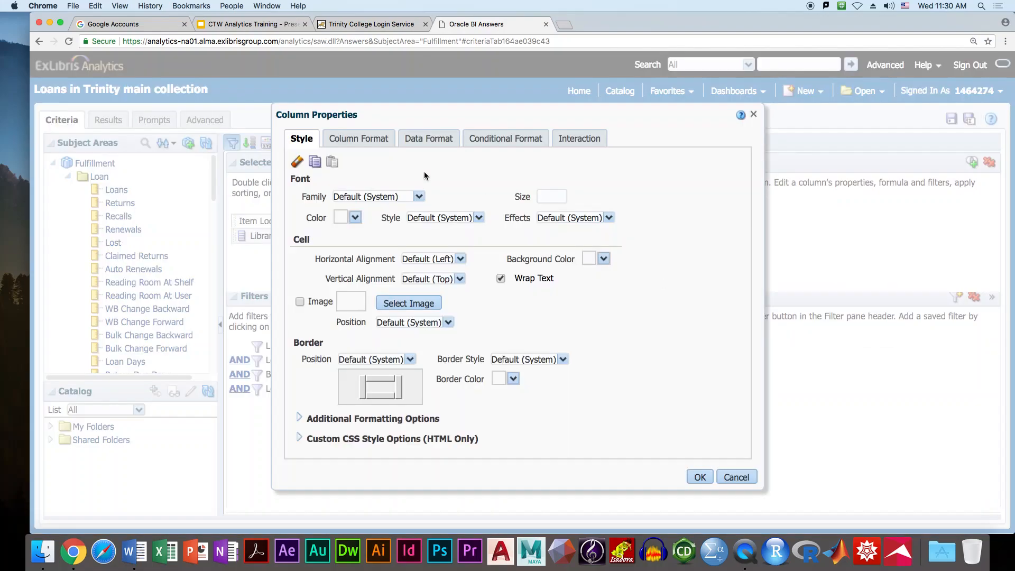
left_click(364, 141)
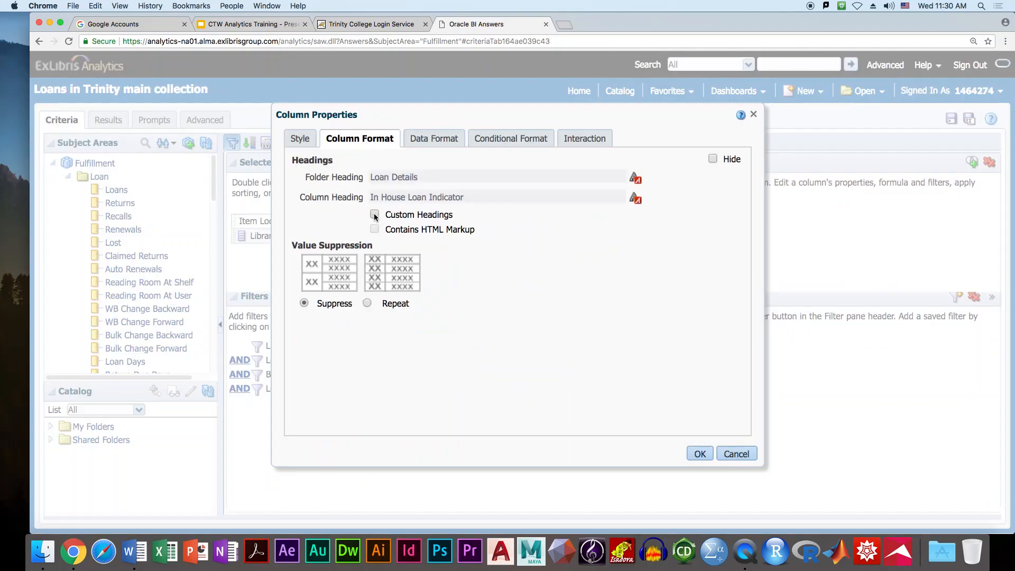
left_click(730, 454)
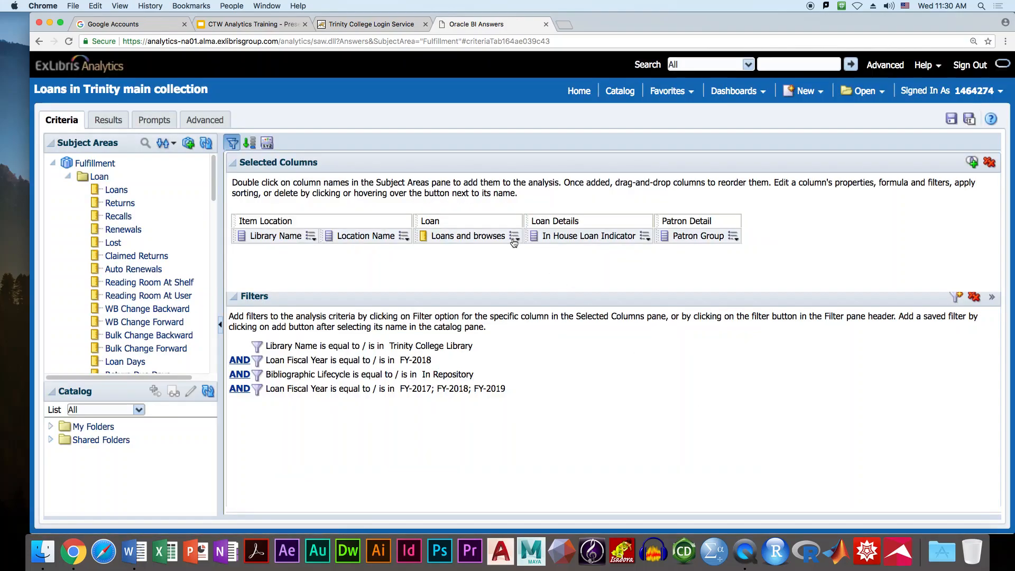
- Shorten the 'Loans and browses' column heading to 'Loans' in its column properties
left_click(515, 239)
left_click(529, 289)
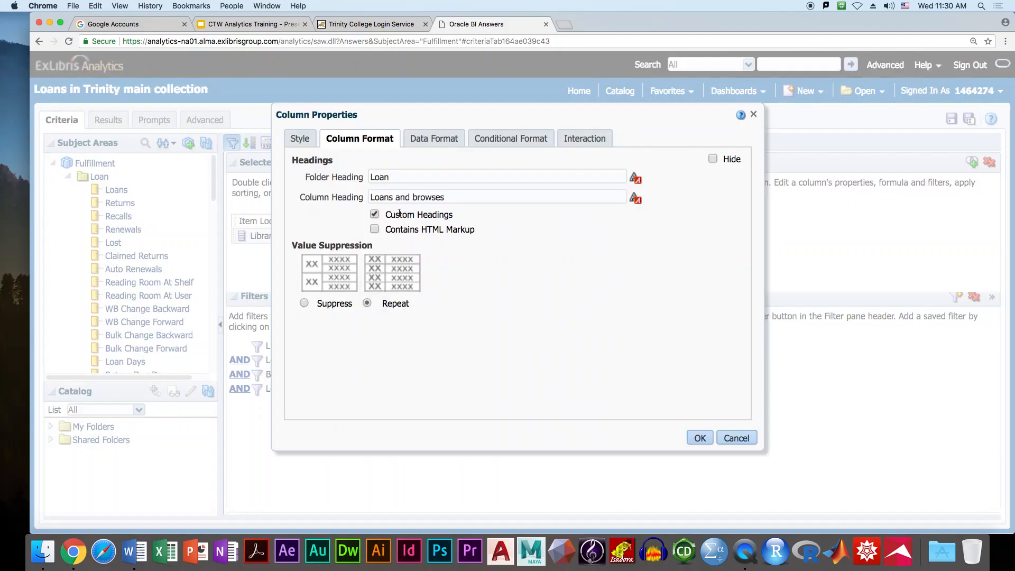
left_click(449, 198)
key("BackSpace")
key("BackSpace")
key("BackSpace")
key("BackSpace")
key("BackSpace")
key("BackSpace")
key("BackSpace")
key("BackSpace")
key("BackSpace")
key("BackSpace")
key("BackSpace")
key("BackSpace")
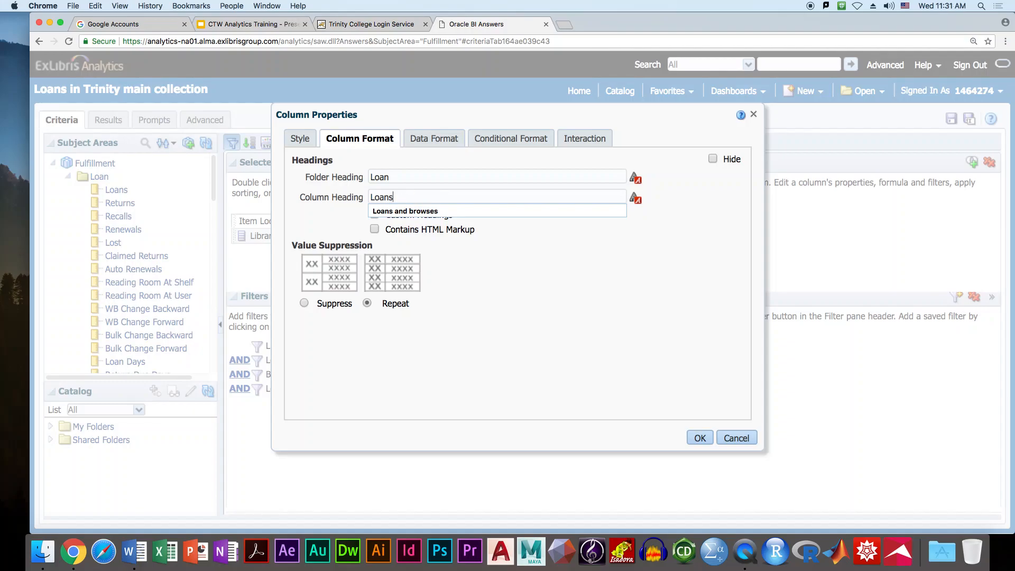
left_click(700, 439)
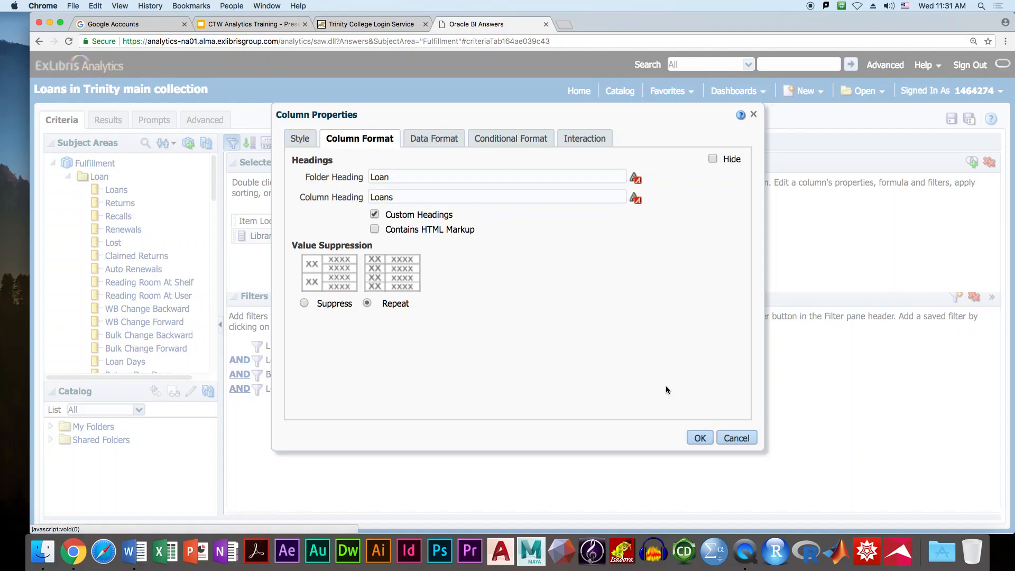
left_click(701, 438)
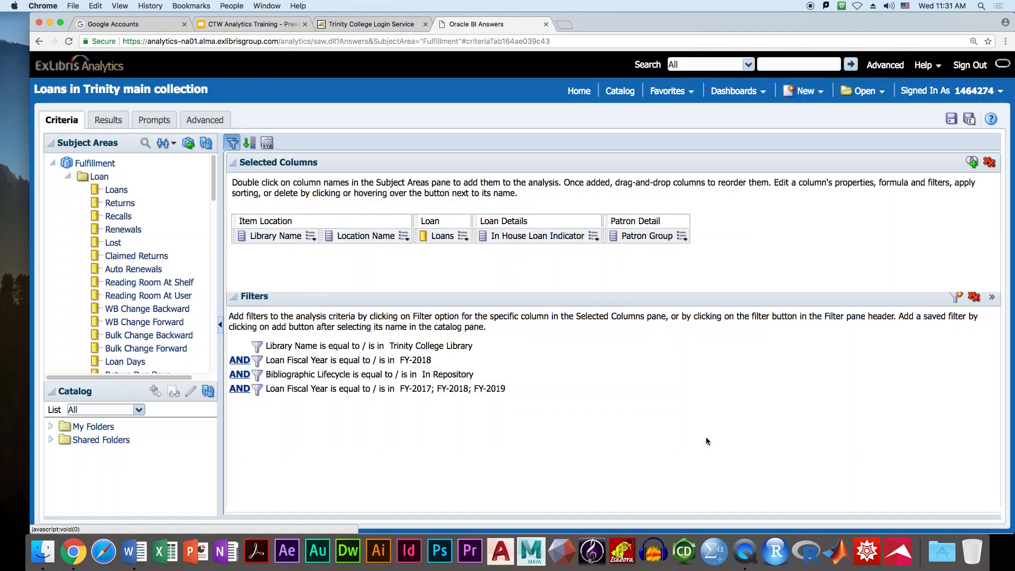
- Preview the results and scroll through the titled table of per-location loan counts
left_click(117, 125)
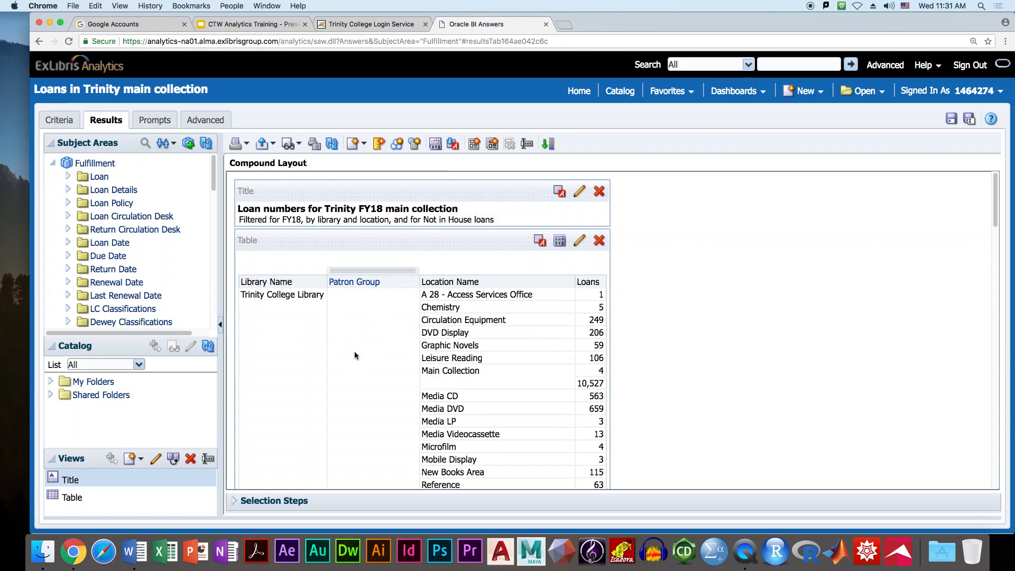
scroll(365, 352, "down", 10)
scroll(370, 350, "down", 1)
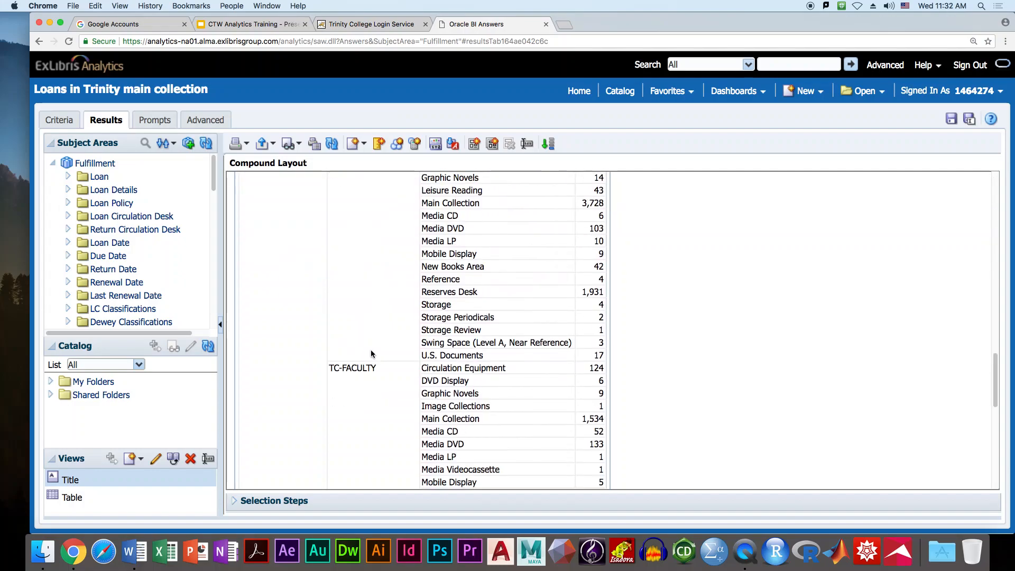
scroll(370, 350, "up", 12)
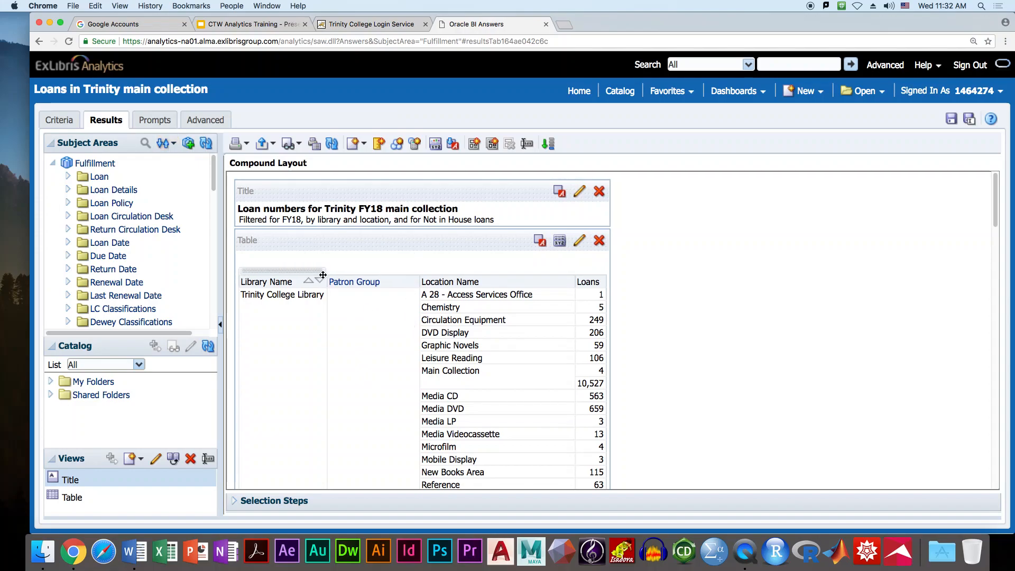
- Set the Library Name column's value suppression to Repeat
left_click(59, 122)
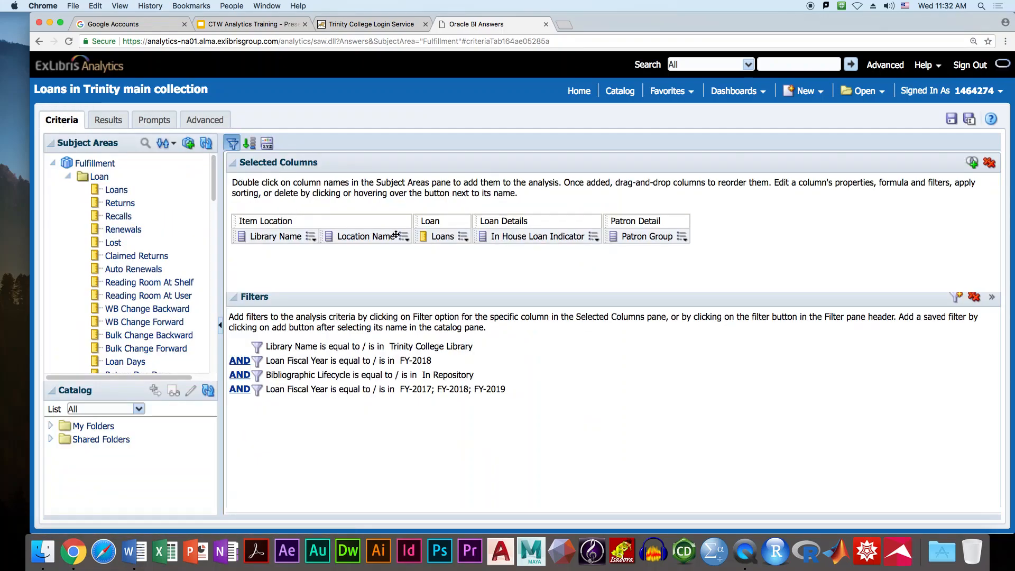
mouse_move(310, 238)
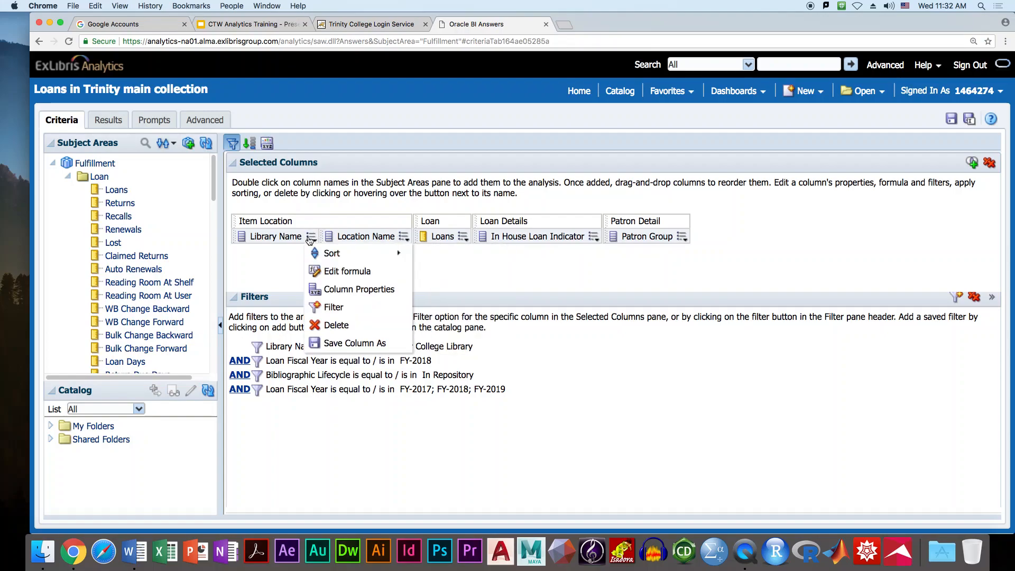
left_click(334, 297)
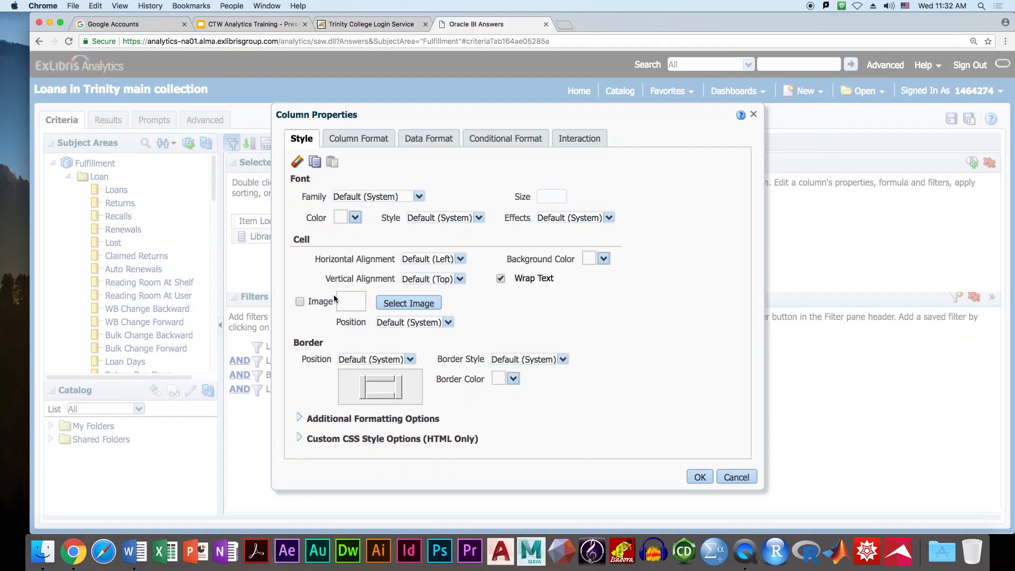
left_click(353, 141)
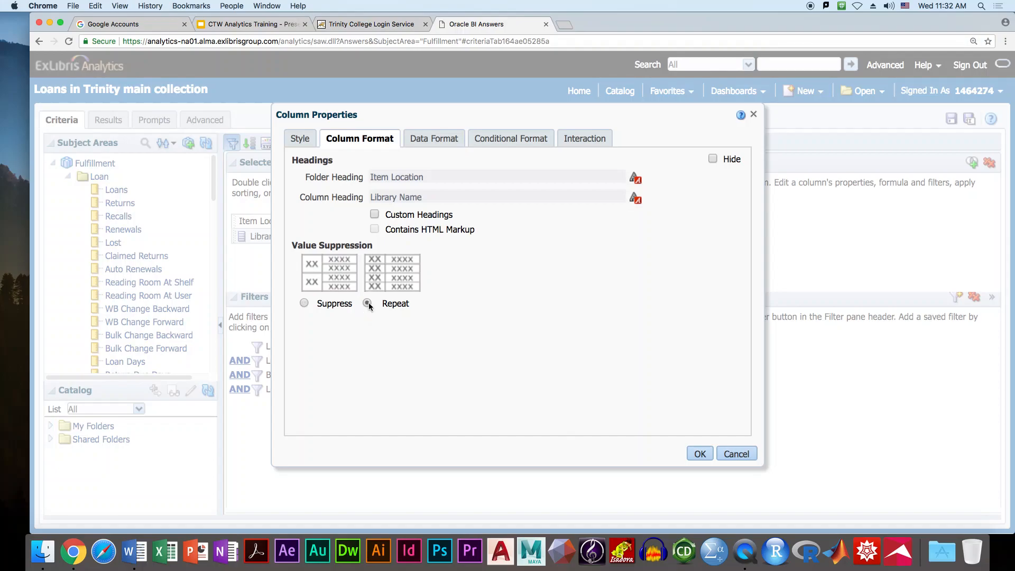
left_click(699, 453)
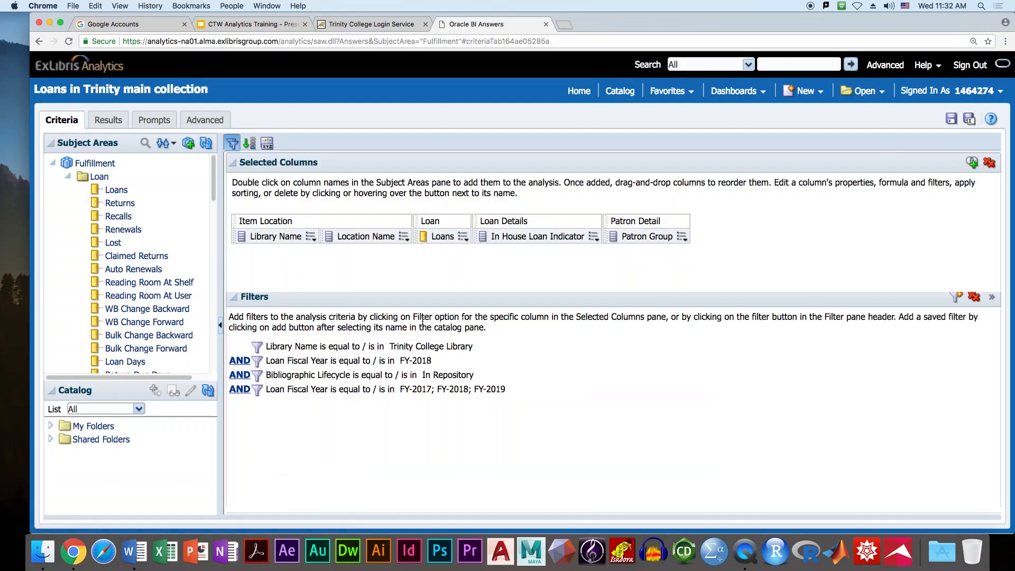
- Set Location Name values to Repeat and preview the updated results table
left_click(404, 240)
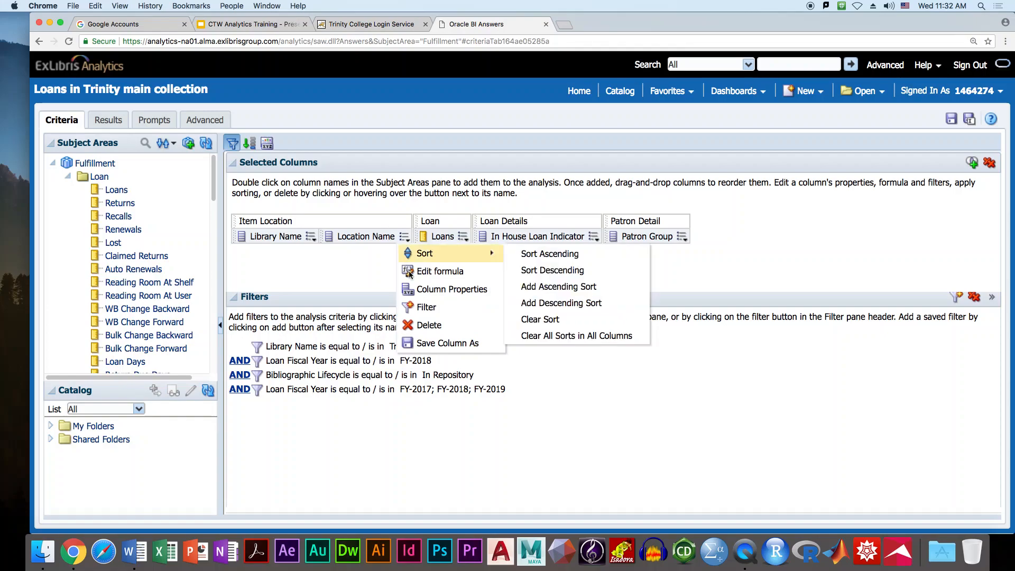
left_click(421, 291)
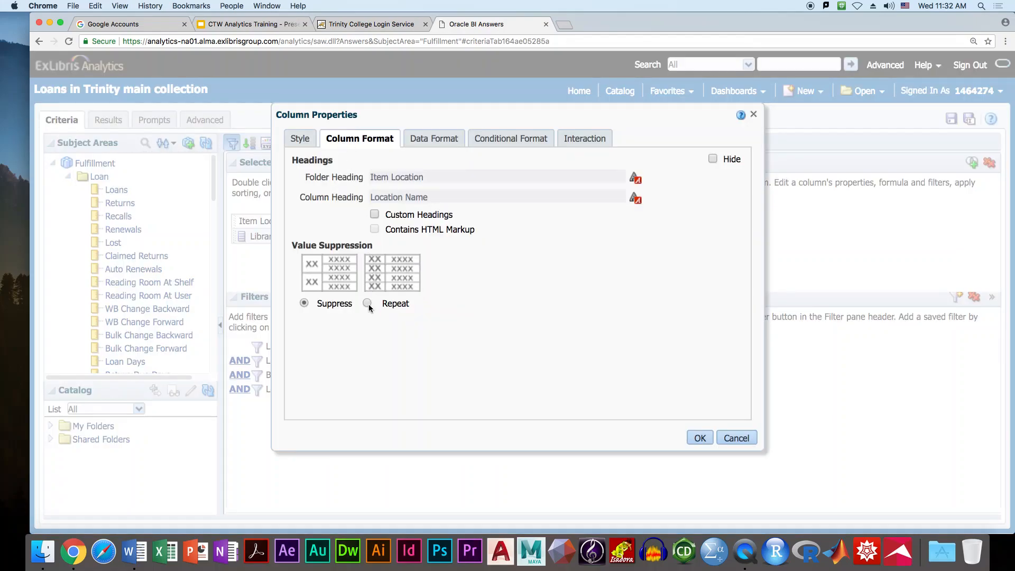
left_click(700, 437)
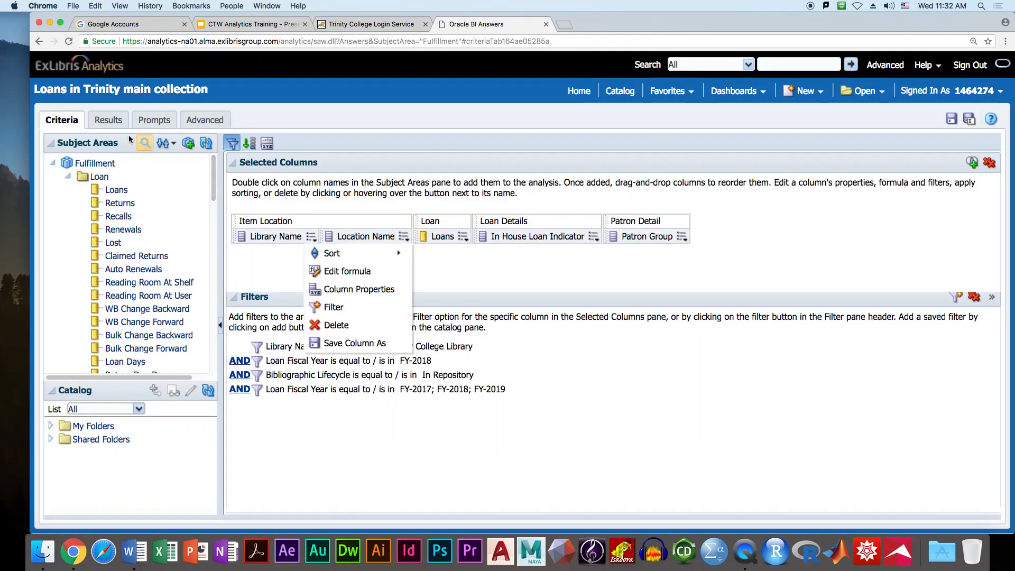
left_click(108, 120)
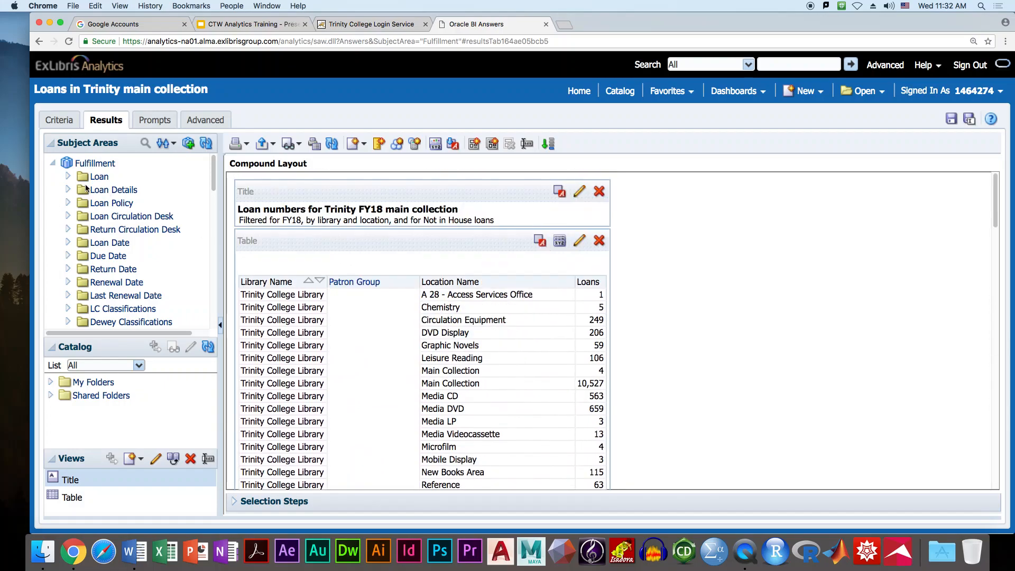
- Set the Patron Group column's value suppression to Repeat
left_click(58, 121)
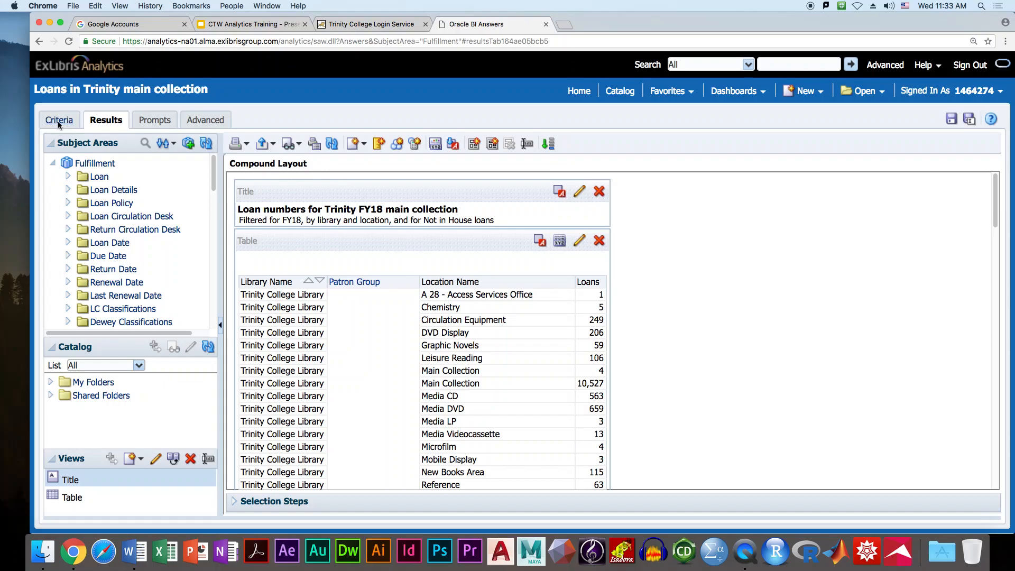
left_click(464, 236)
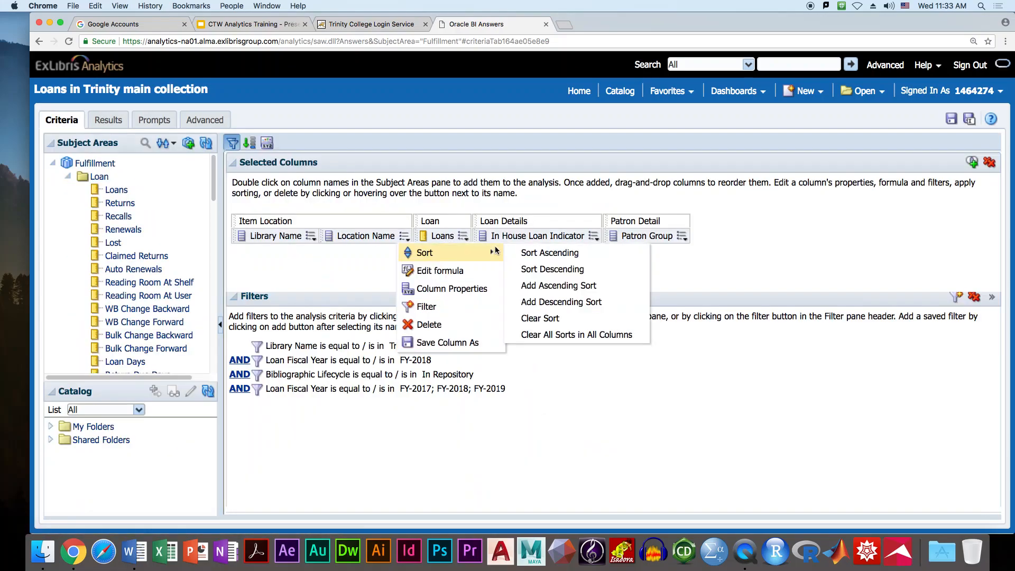
left_click(683, 236)
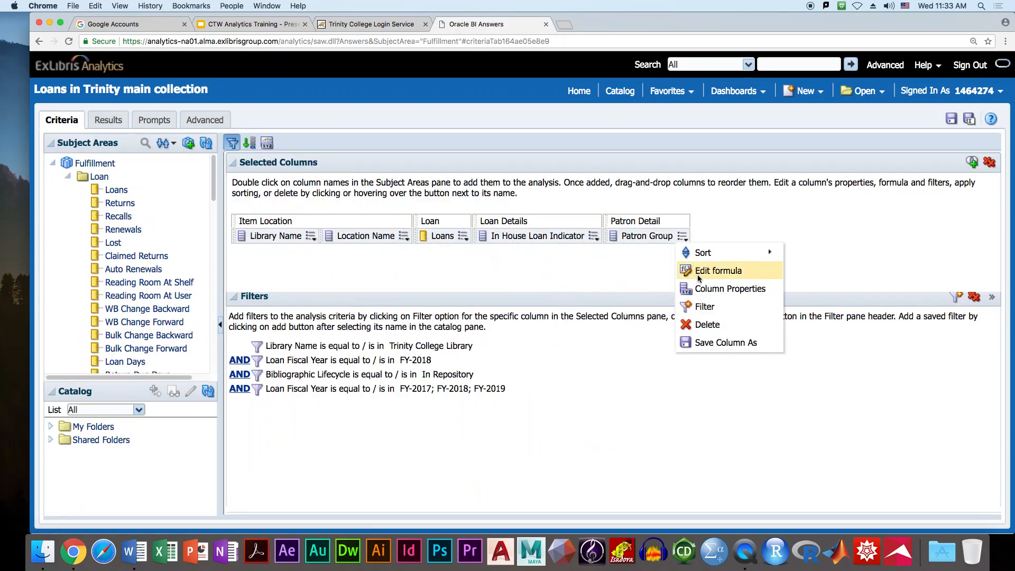
left_click(706, 289)
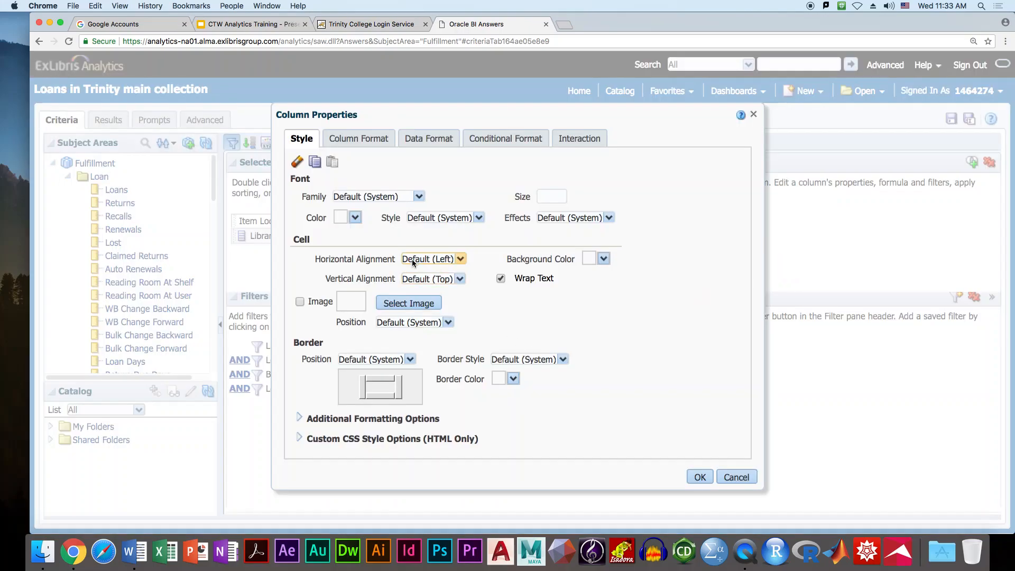
left_click(360, 138)
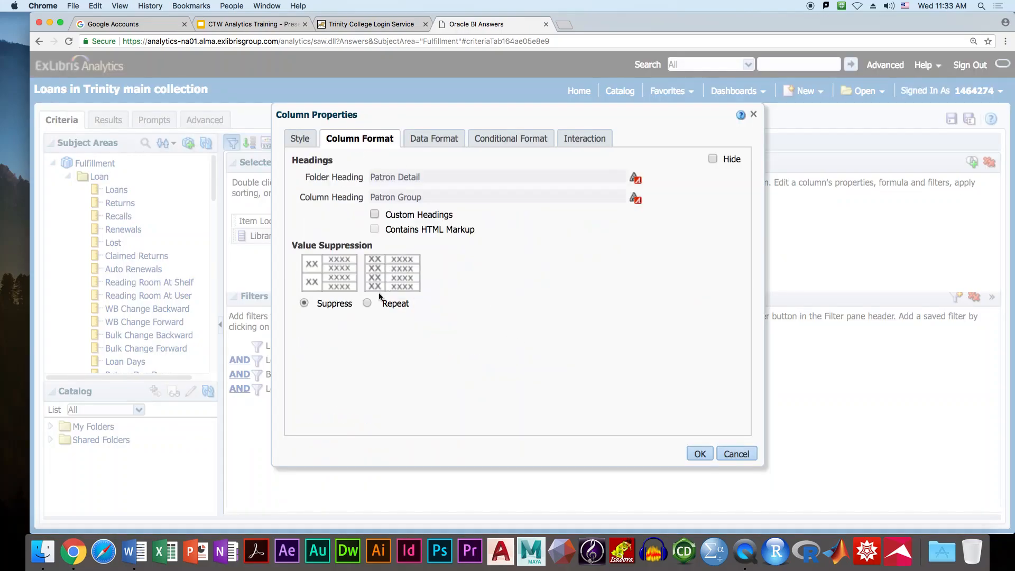
left_click(699, 454)
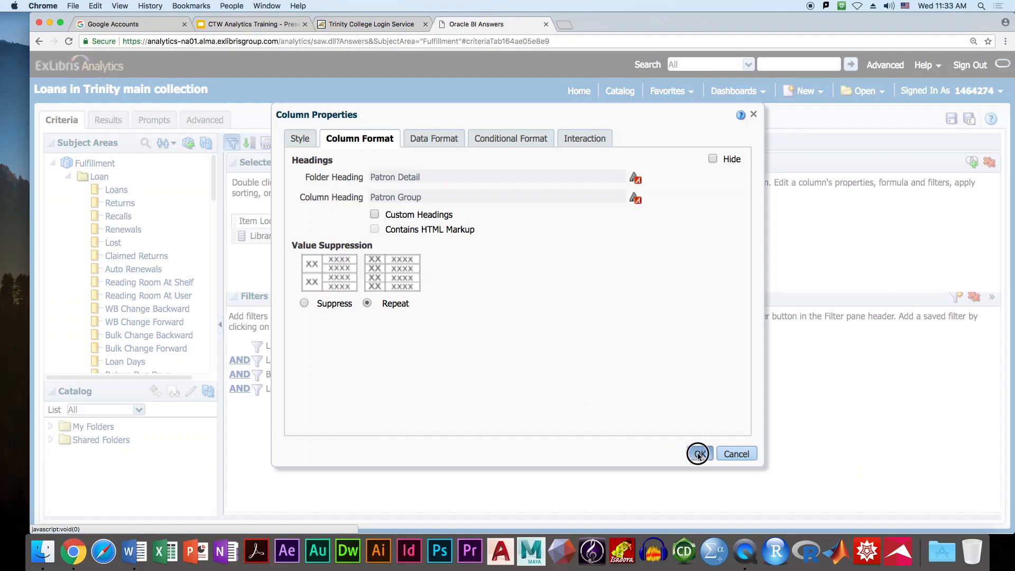
- Check the results table with values repeated on every row, then save the analysis
left_click(109, 121)
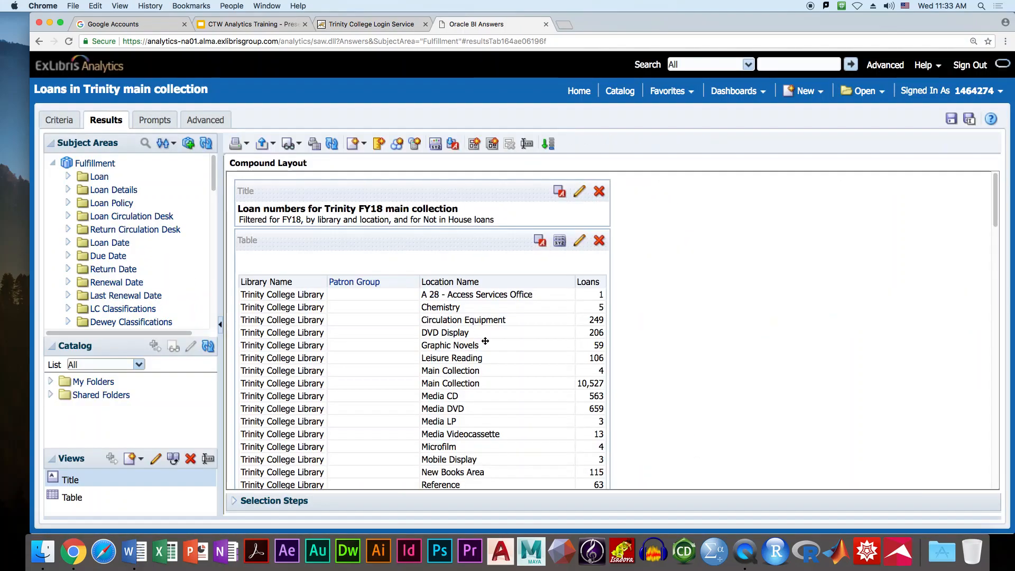
scroll(388, 336, "down", 15)
scroll(388, 336, "up", 12)
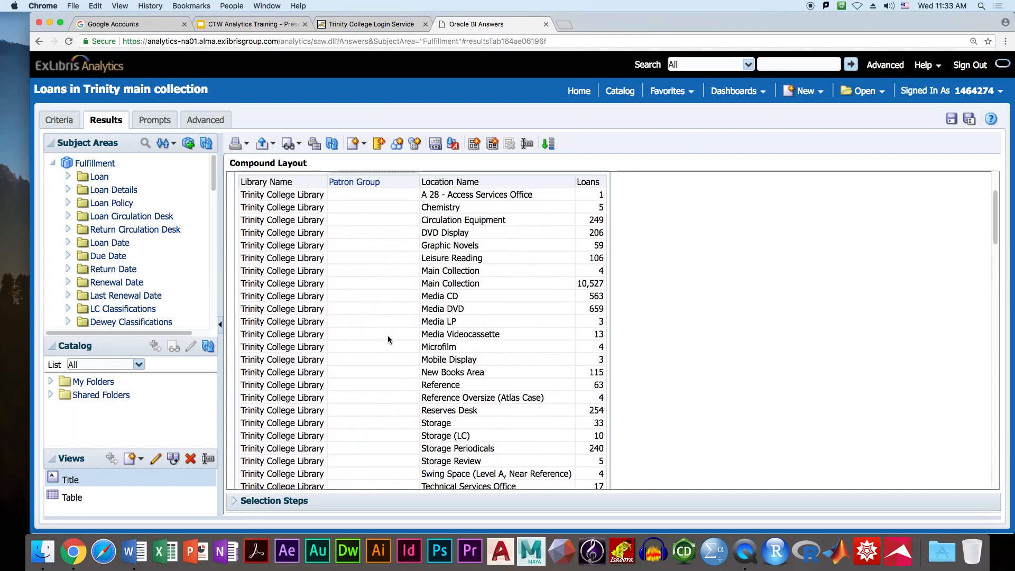
scroll(362, 298, "down", 5)
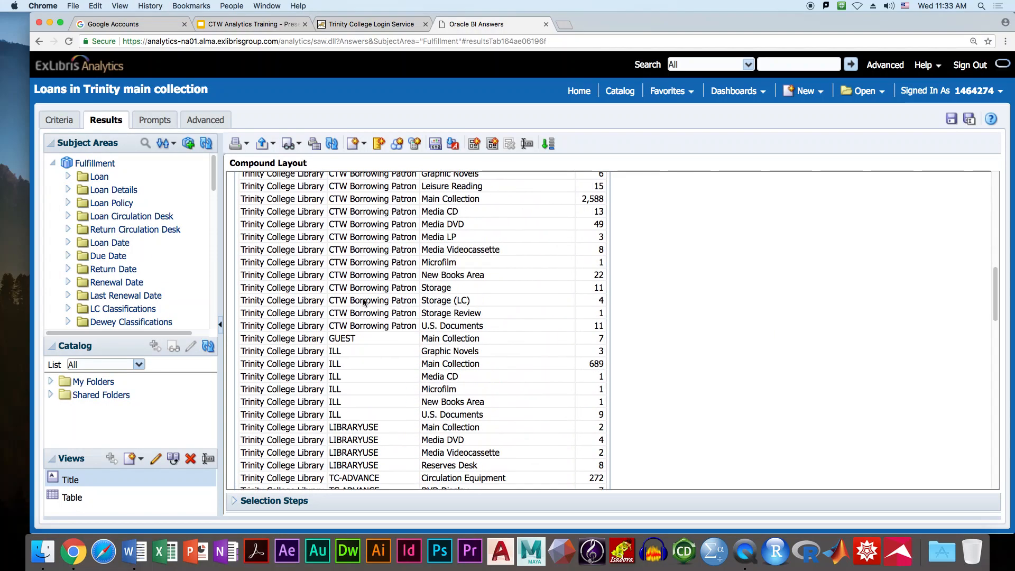
scroll(362, 302, "down", 12)
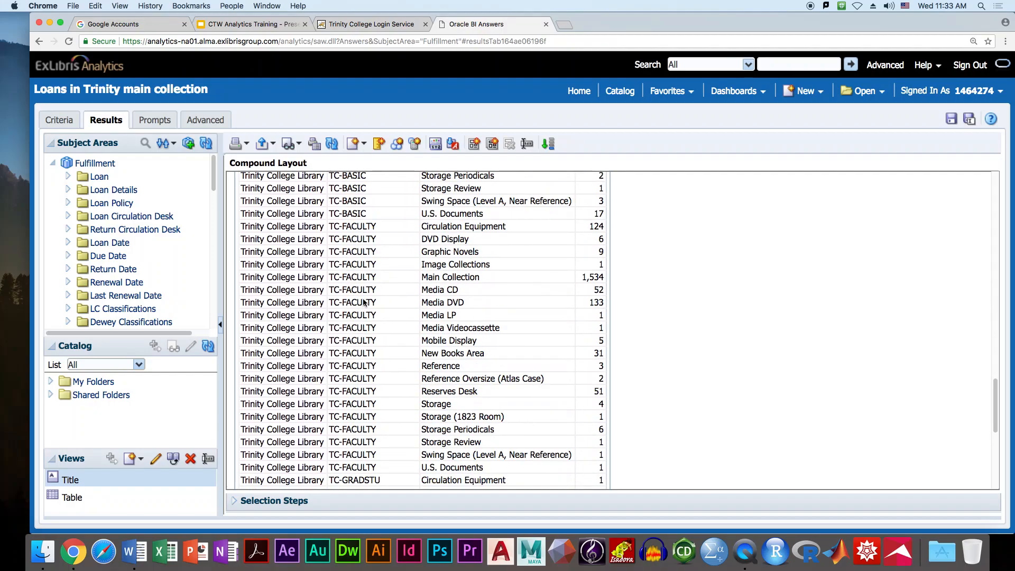
left_click(950, 123)
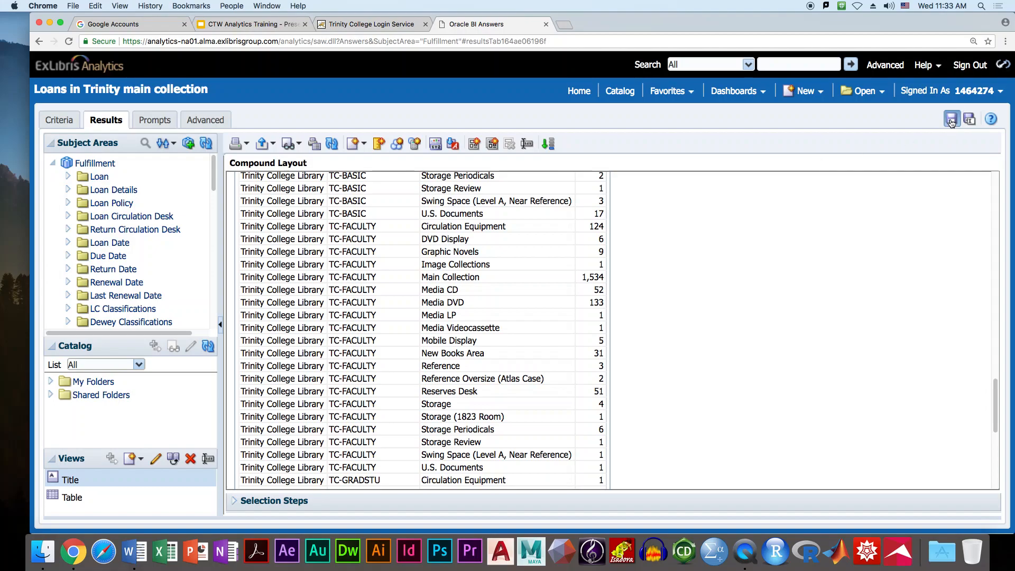